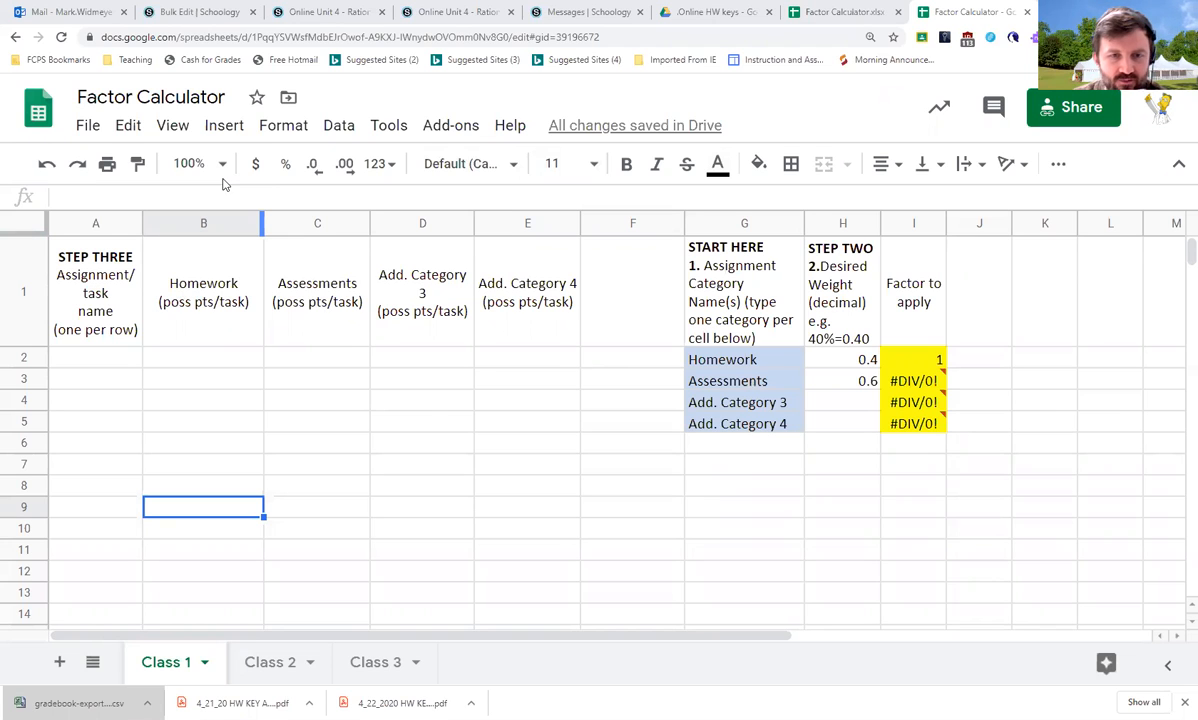
# Make a copy of the Factor Calculator spreadsheet in the .Online HW keys folder
pyautogui.click(88, 125)
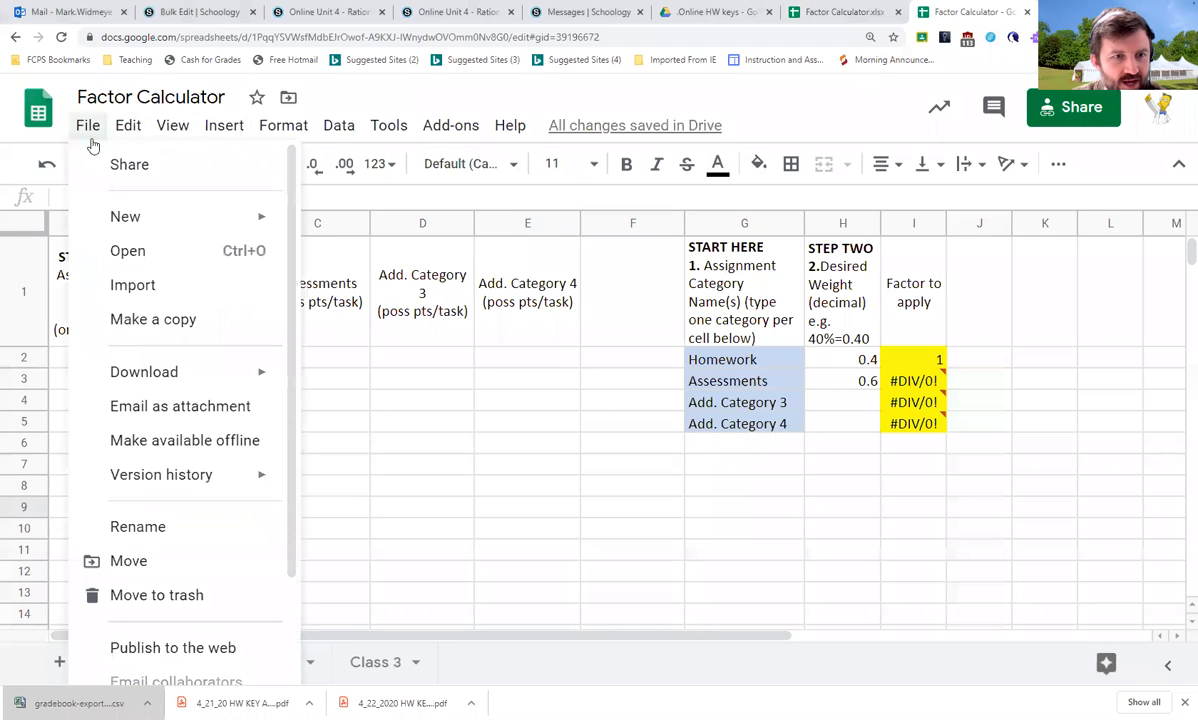
pyautogui.click(142, 320)
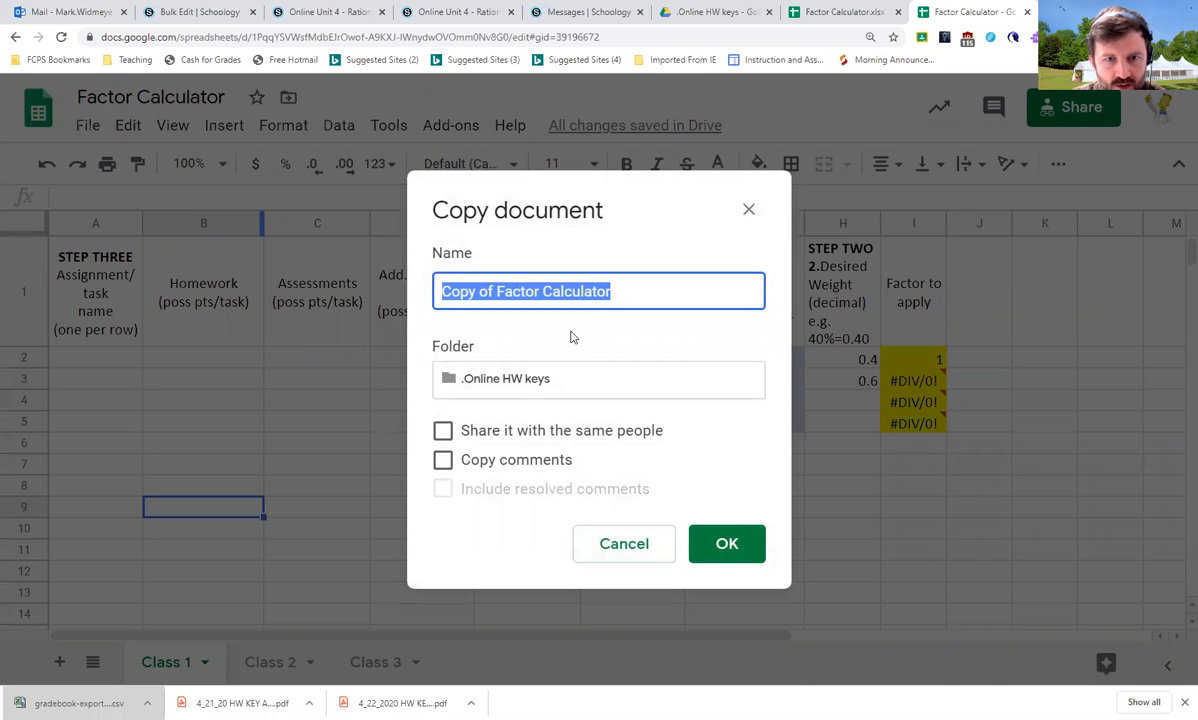
pyautogui.click(529, 288)
pyautogui.click(497, 379)
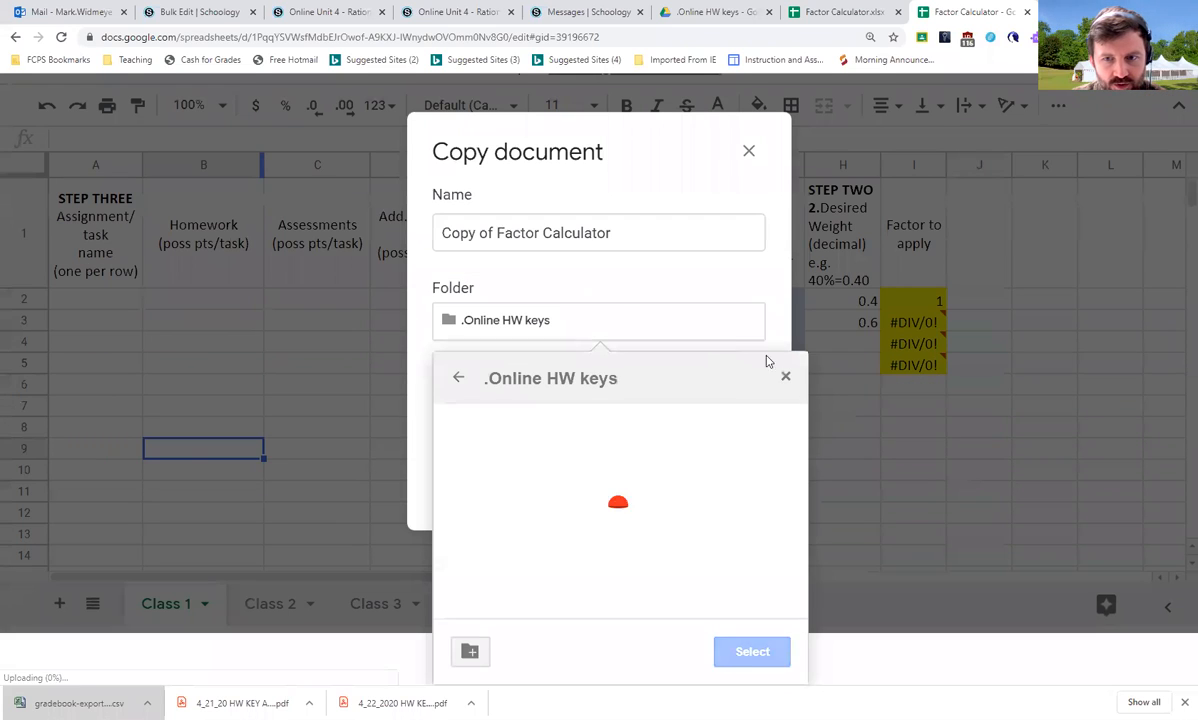
pyautogui.click(784, 377)
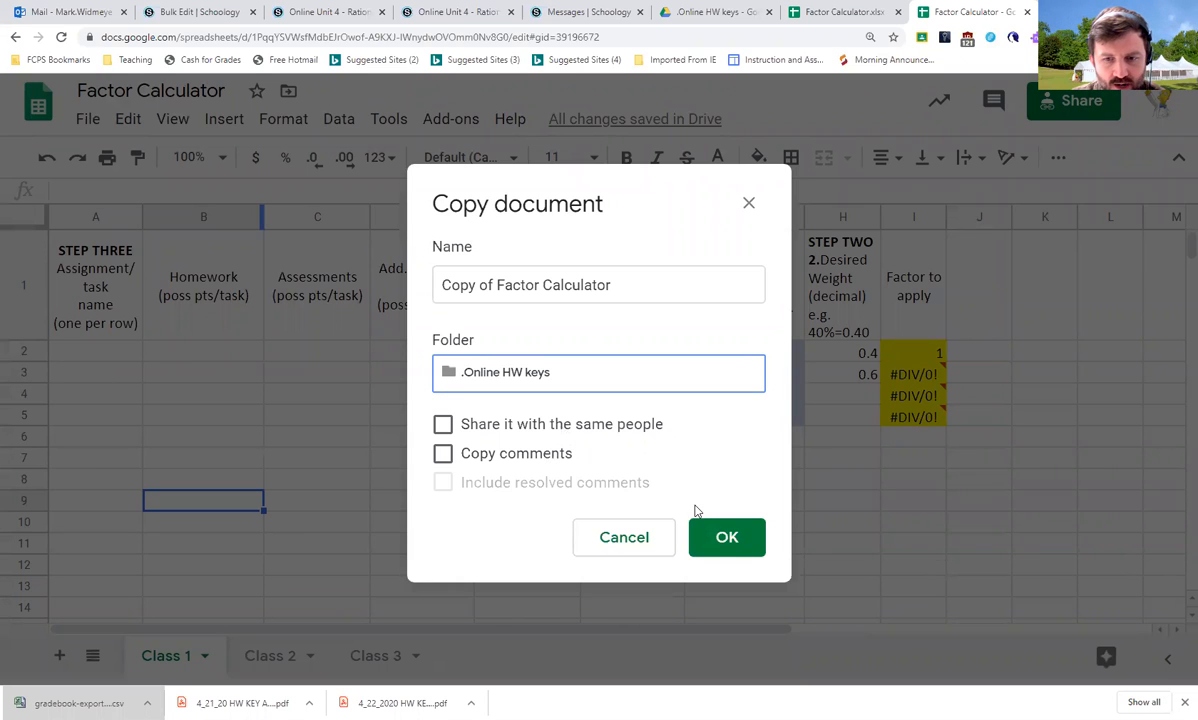
pyautogui.click(721, 539)
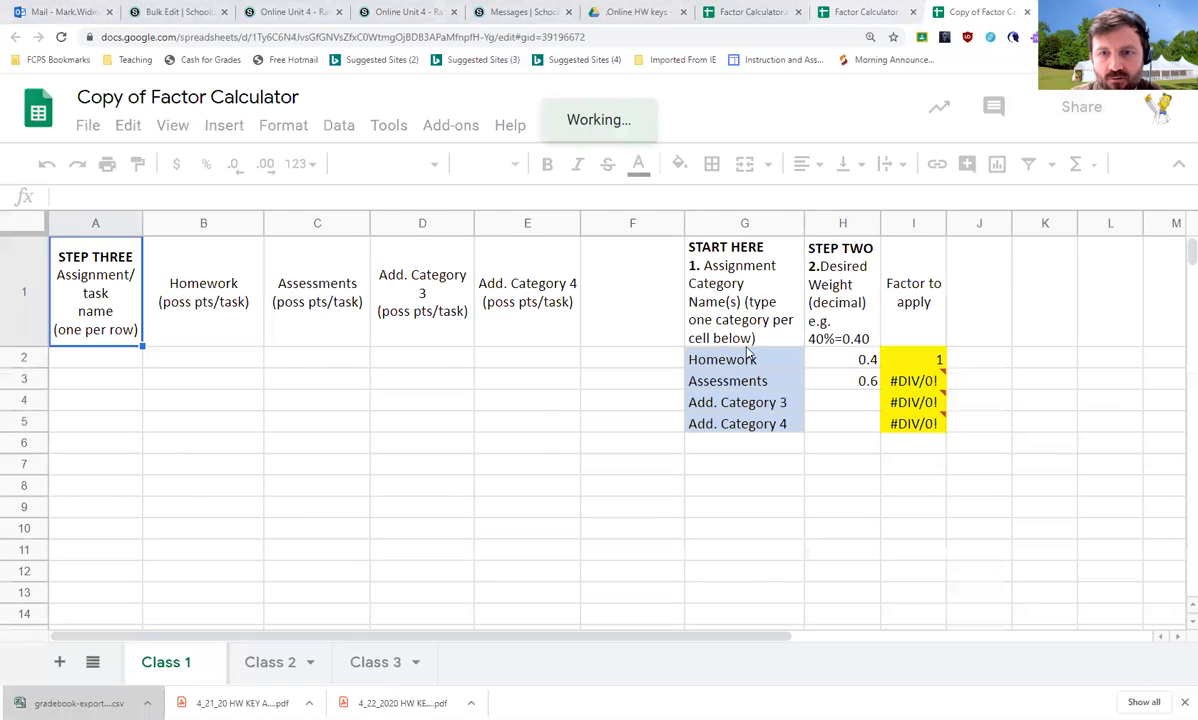
pyautogui.click(520, 430)
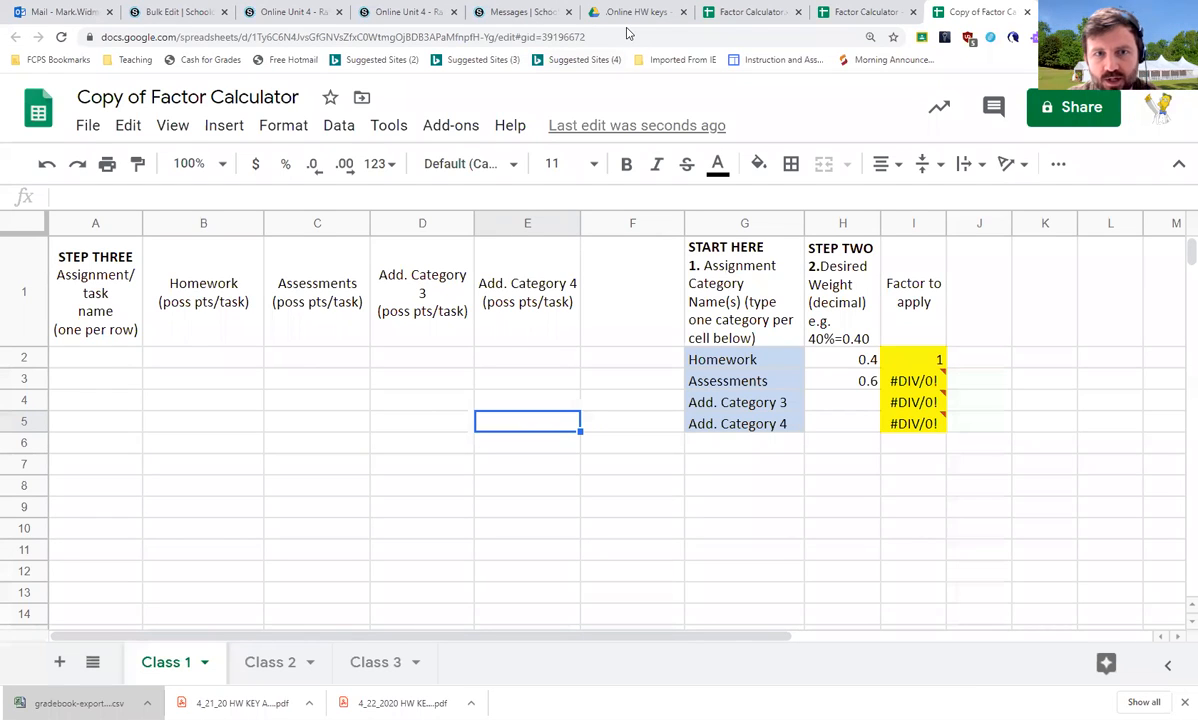
pyautogui.moveTo(795, 245)
pyautogui.mouseDown()
pyautogui.moveTo(680, 205)
pyautogui.moveTo(743, 476)
pyautogui.moveTo(812, 255)
pyautogui.moveTo(812, 295)
pyautogui.mouseUp()
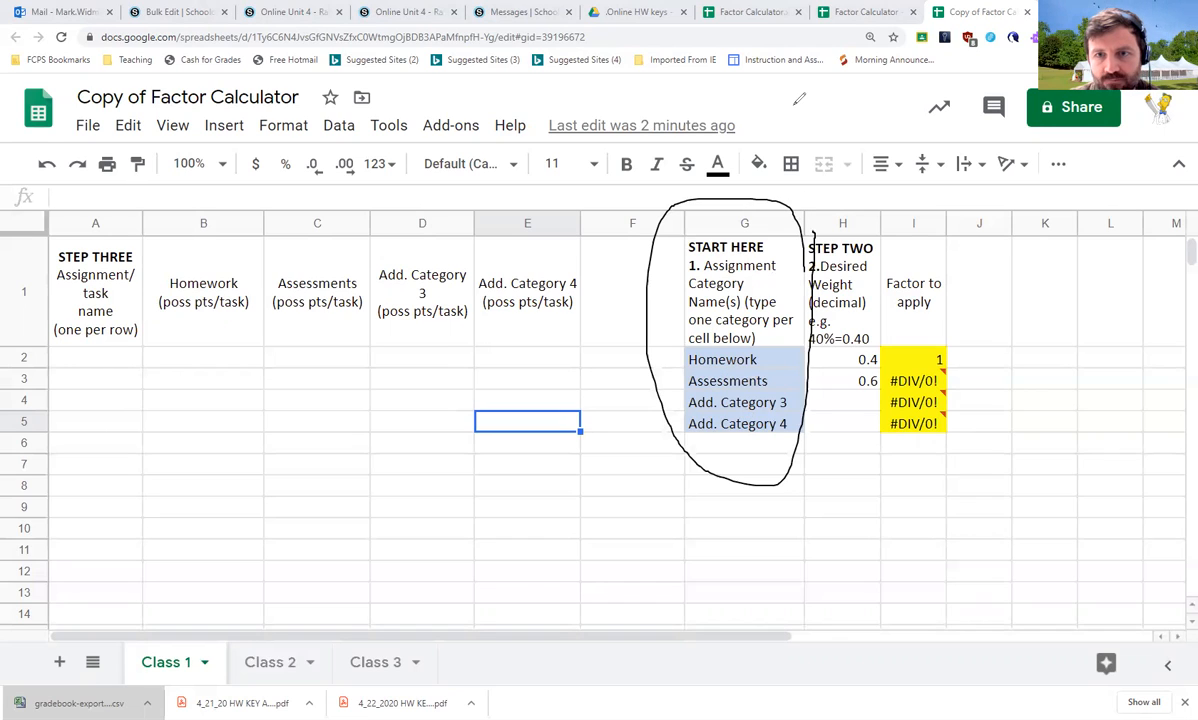
pyautogui.moveTo(880, 268)
pyautogui.mouseDown()
pyautogui.moveTo(808, 243)
pyautogui.moveTo(800, 385)
pyautogui.moveTo(855, 420)
pyautogui.moveTo(829, 233)
pyautogui.mouseUp()
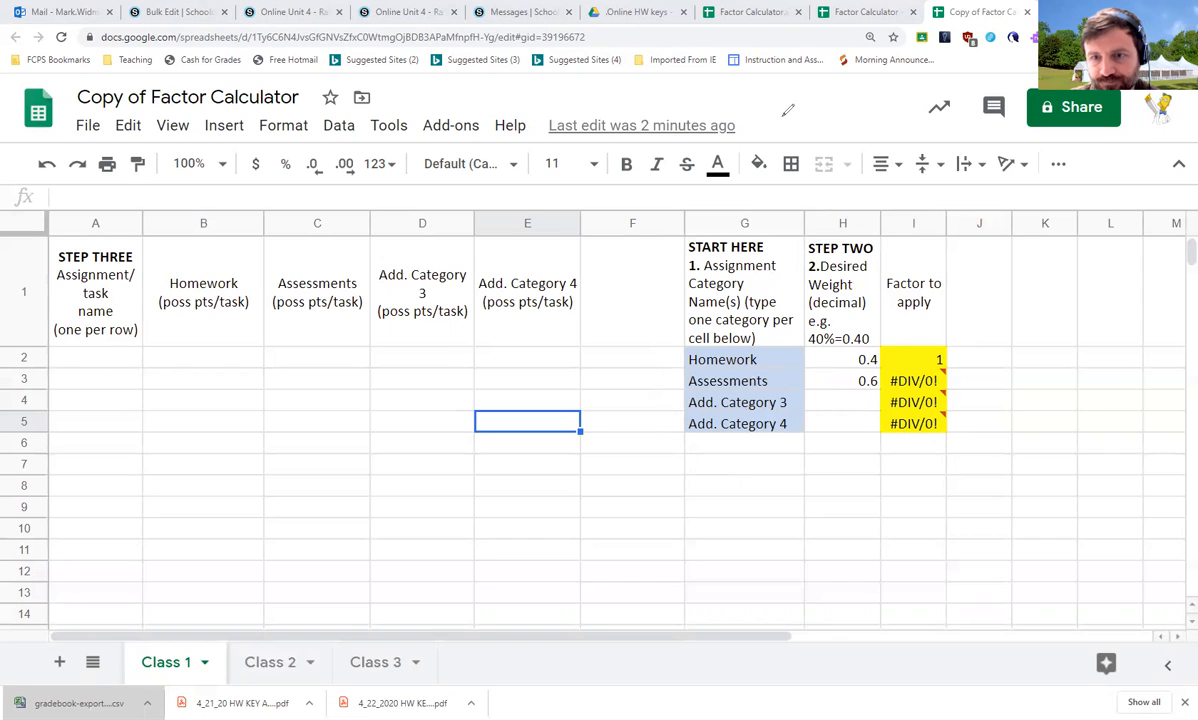
pyautogui.moveTo(884, 349)
pyautogui.mouseDown()
pyautogui.moveTo(850, 380)
pyautogui.moveTo(886, 368)
pyautogui.mouseUp()
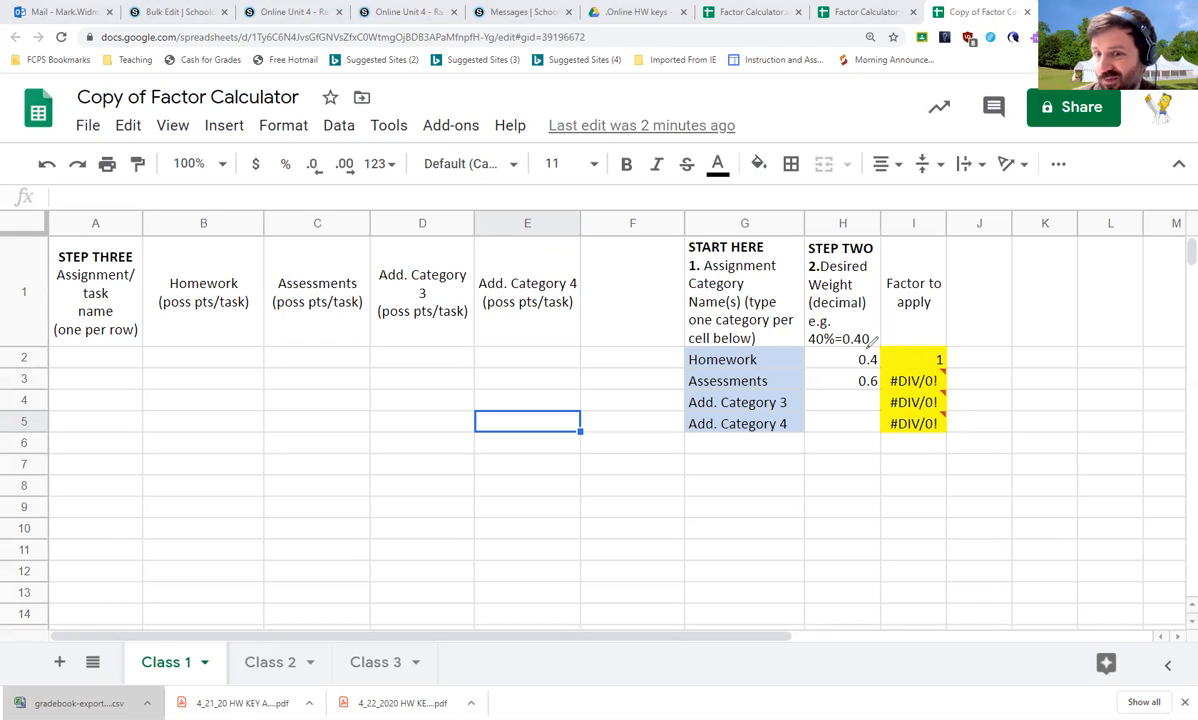
pyautogui.moveTo(600, 258)
pyautogui.mouseDown()
pyautogui.moveTo(140, 238)
pyautogui.moveTo(104, 603)
pyautogui.moveTo(640, 430)
pyautogui.moveTo(598, 258)
pyautogui.mouseUp()
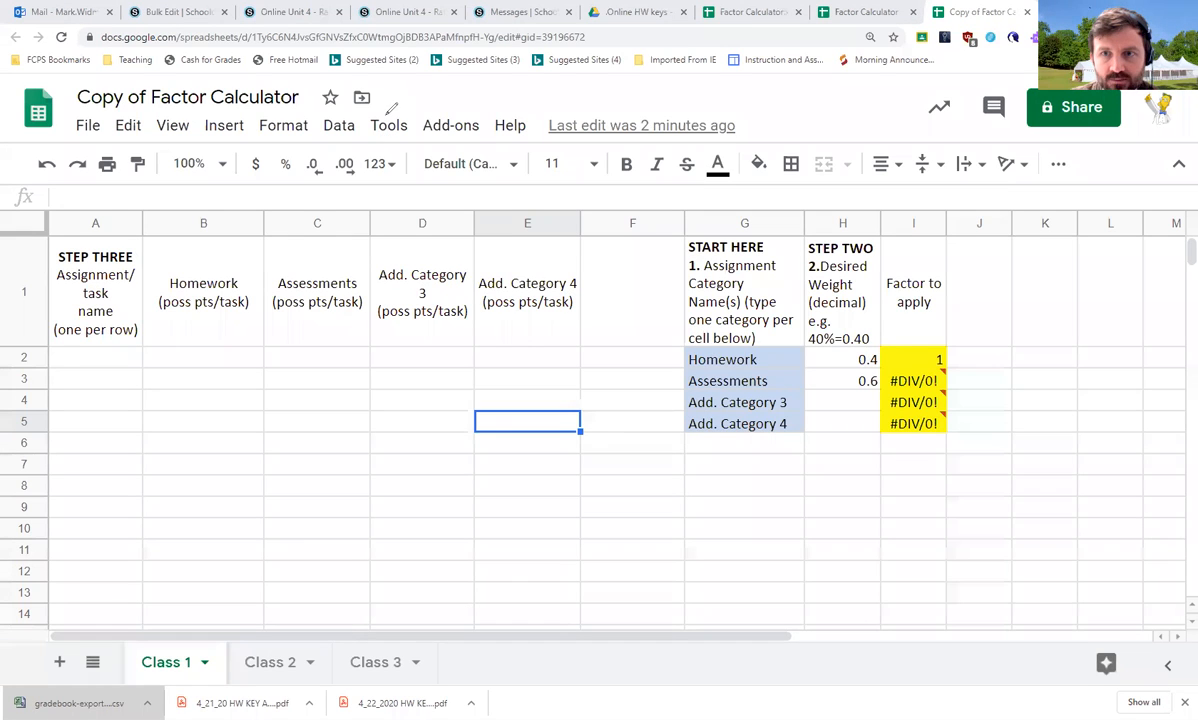
pyautogui.click(98, 357)
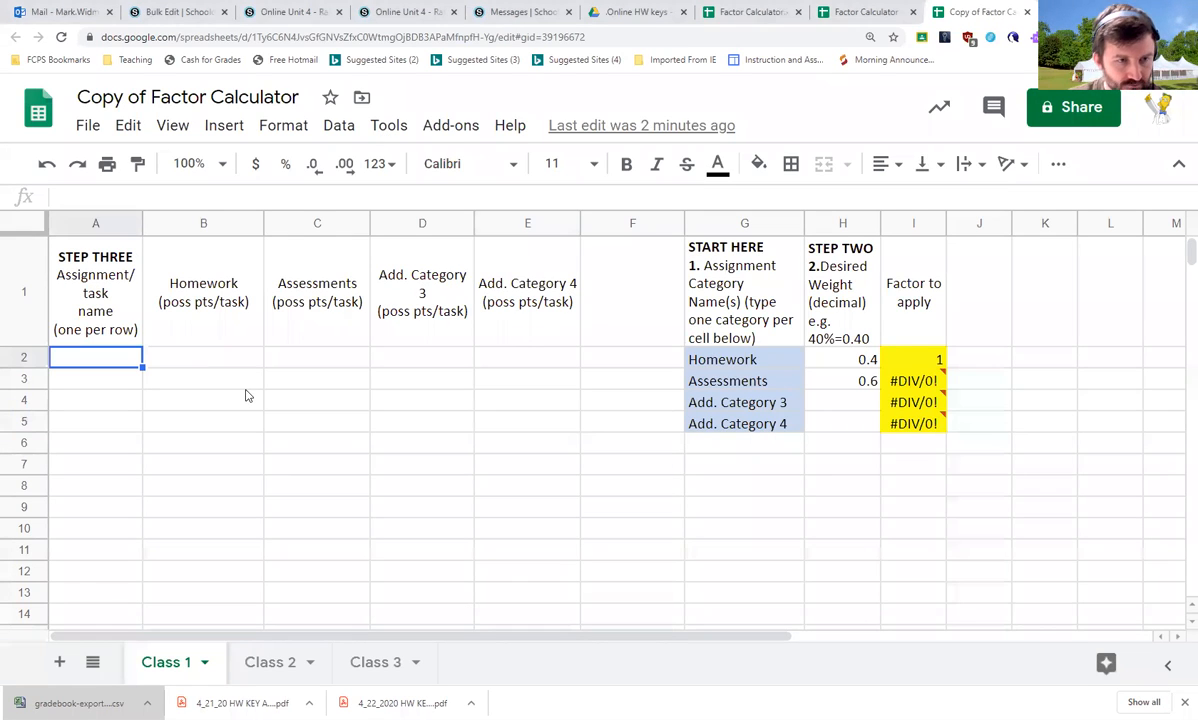
# Open the gradebook of the COMMON CORE ALG 2: Section 16-1 course in Schoology and scroll through its assignments
pyautogui.click(287, 11)
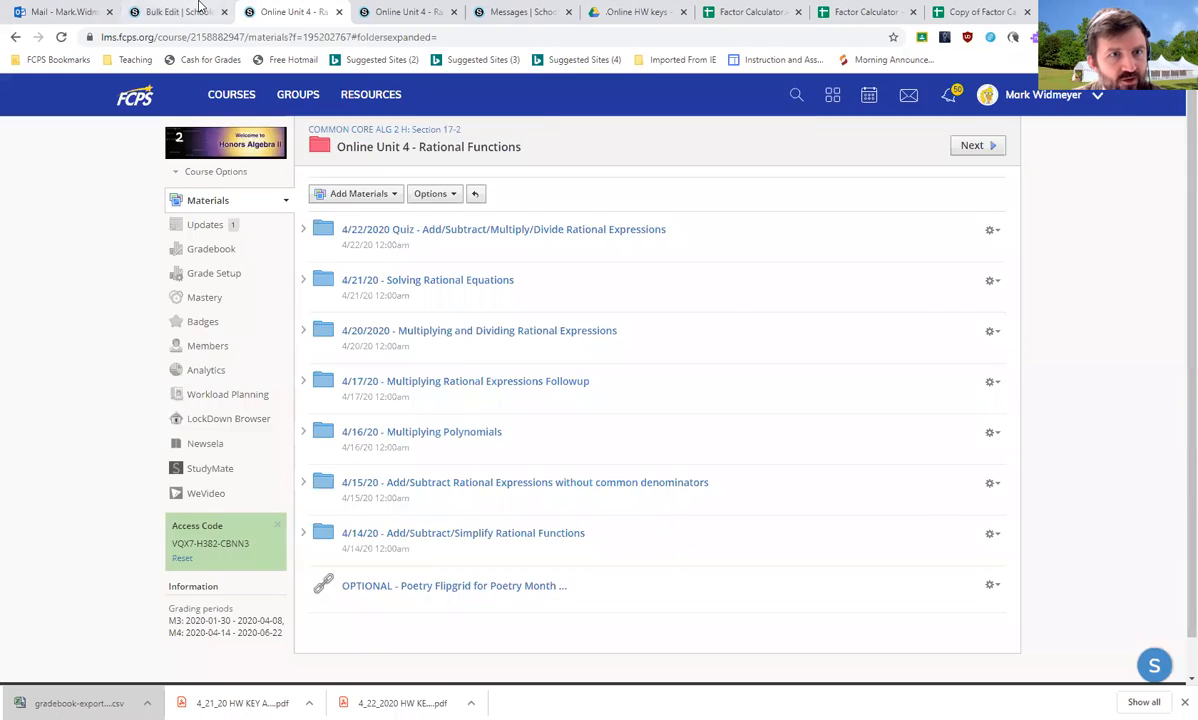
pyautogui.click(178, 11)
pyautogui.scroll(3, 340, 210)
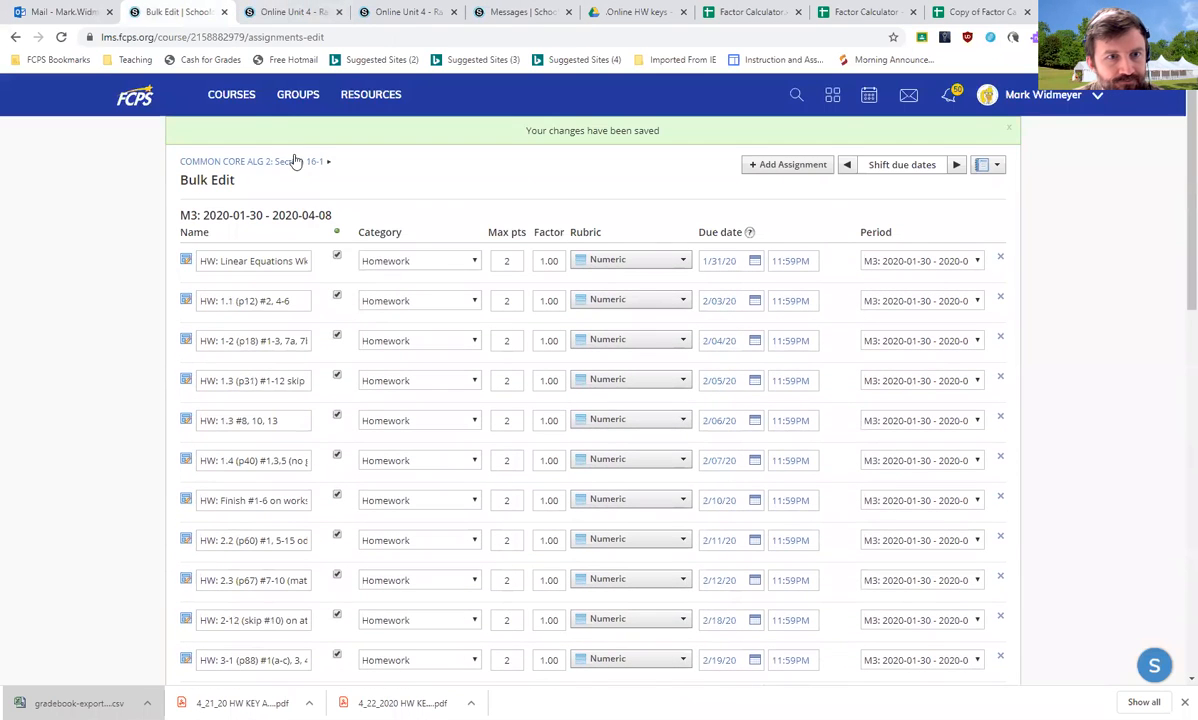
pyautogui.click(300, 161)
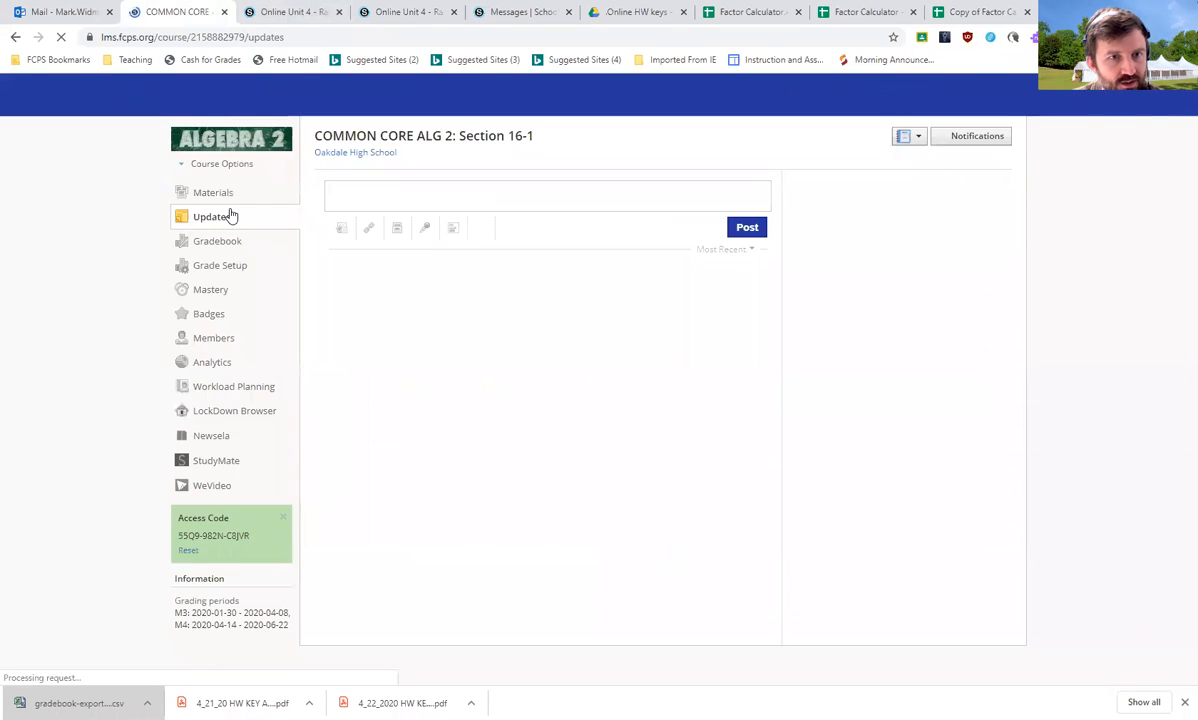
pyautogui.click(212, 241)
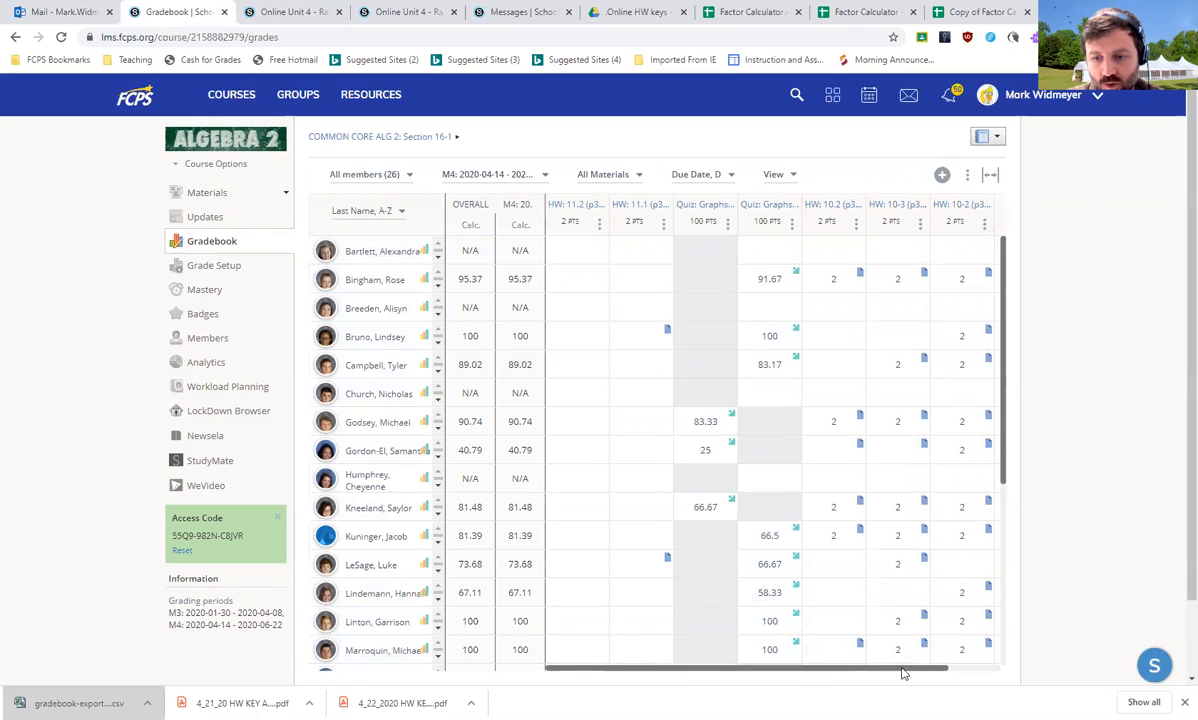
pyautogui.hscroll(1, 880, 640)
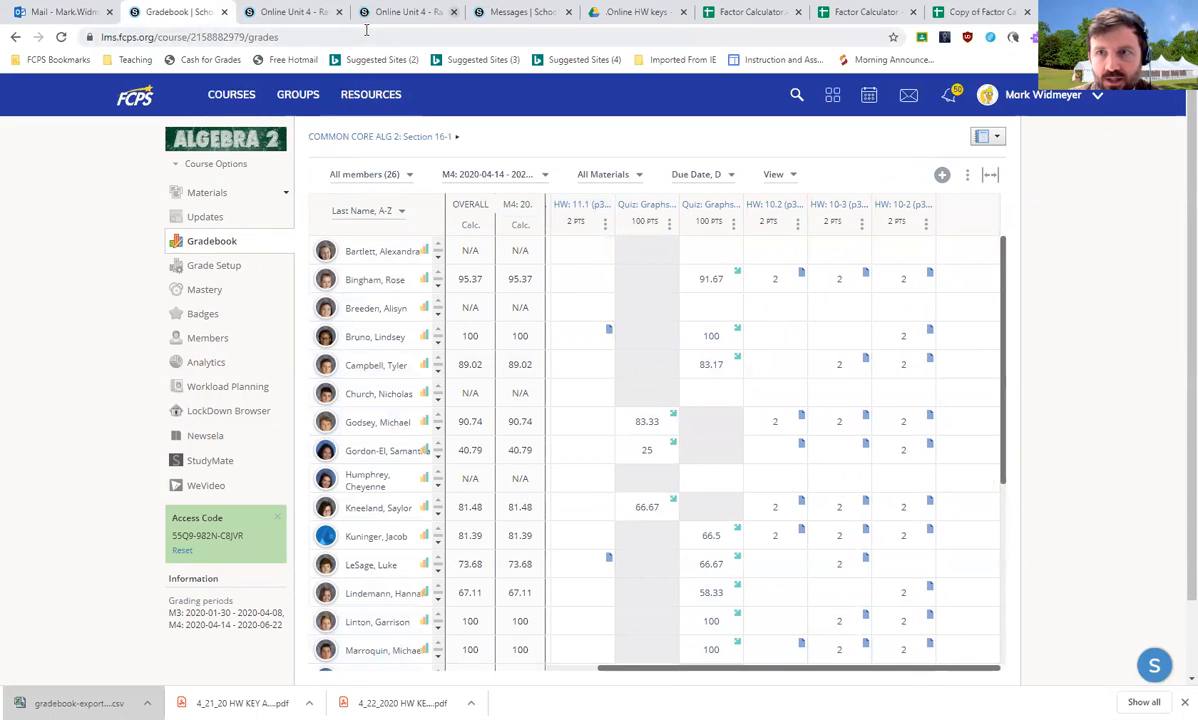
pyautogui.hotkey('ctrl', '9')
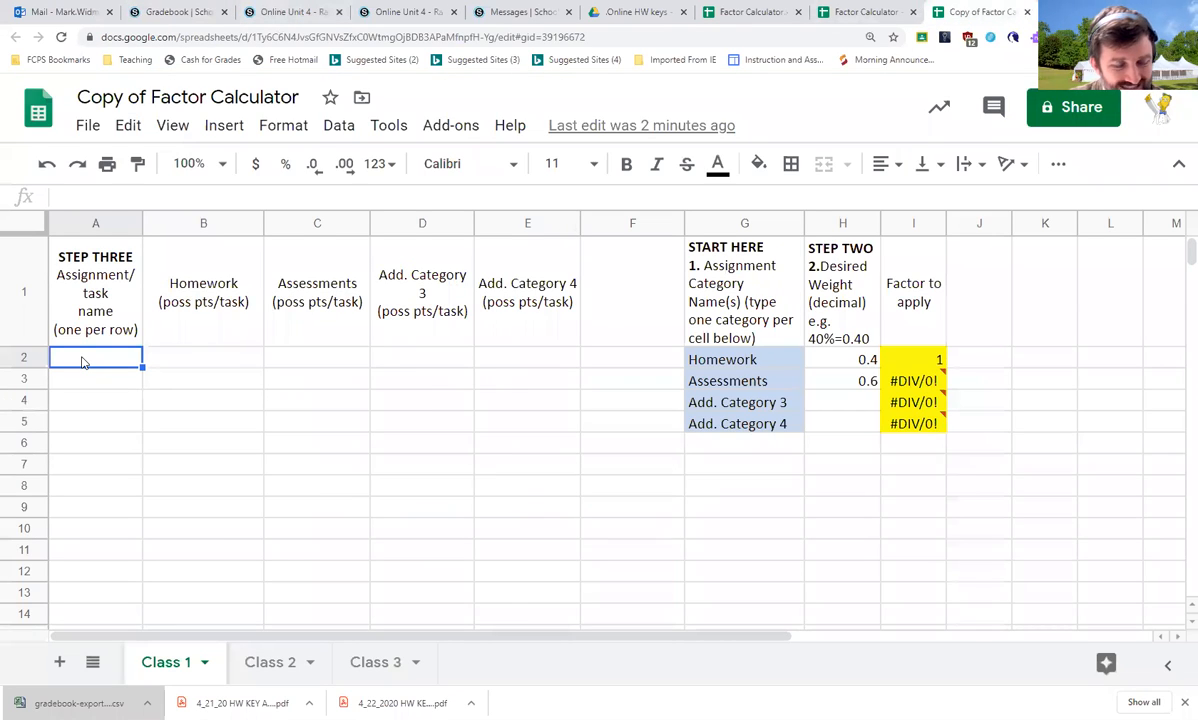
pyautogui.press('Down')
pyautogui.press('Down')
pyautogui.press('Down')
pyautogui.press('Down')
pyautogui.press('Down')
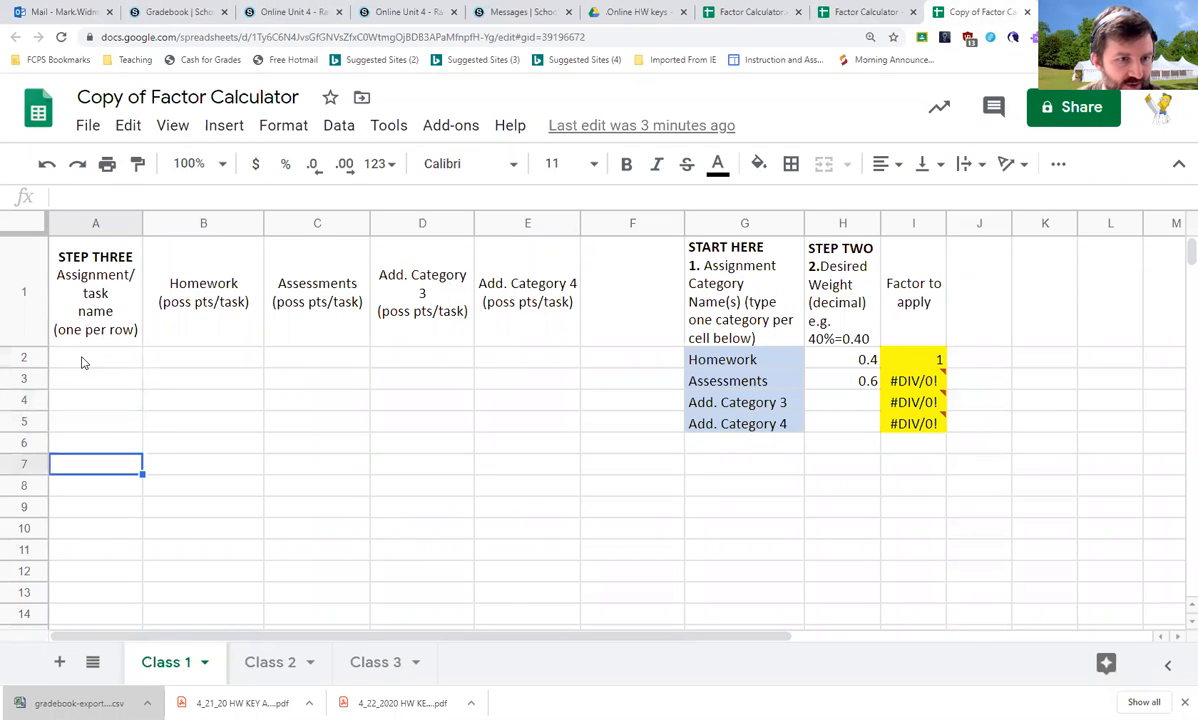
pyautogui.press('Up')
pyautogui.press('Up')
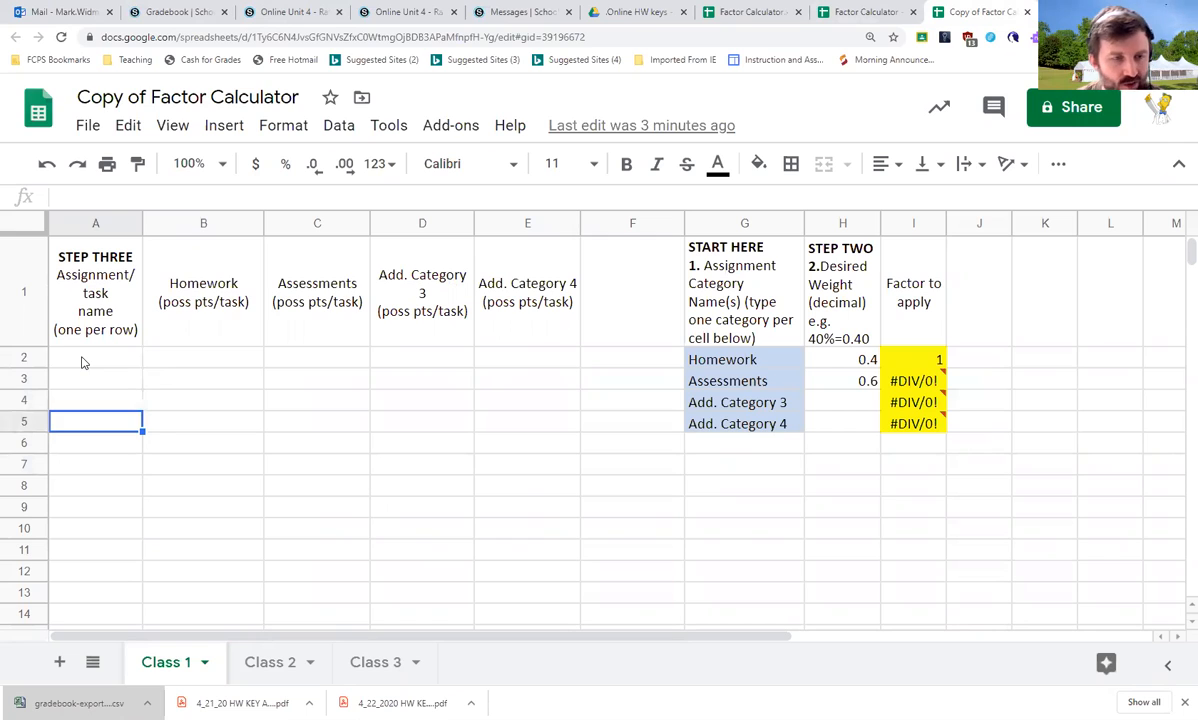
pyautogui.press('Up')
pyautogui.press('Up')
pyautogui.press('Up')
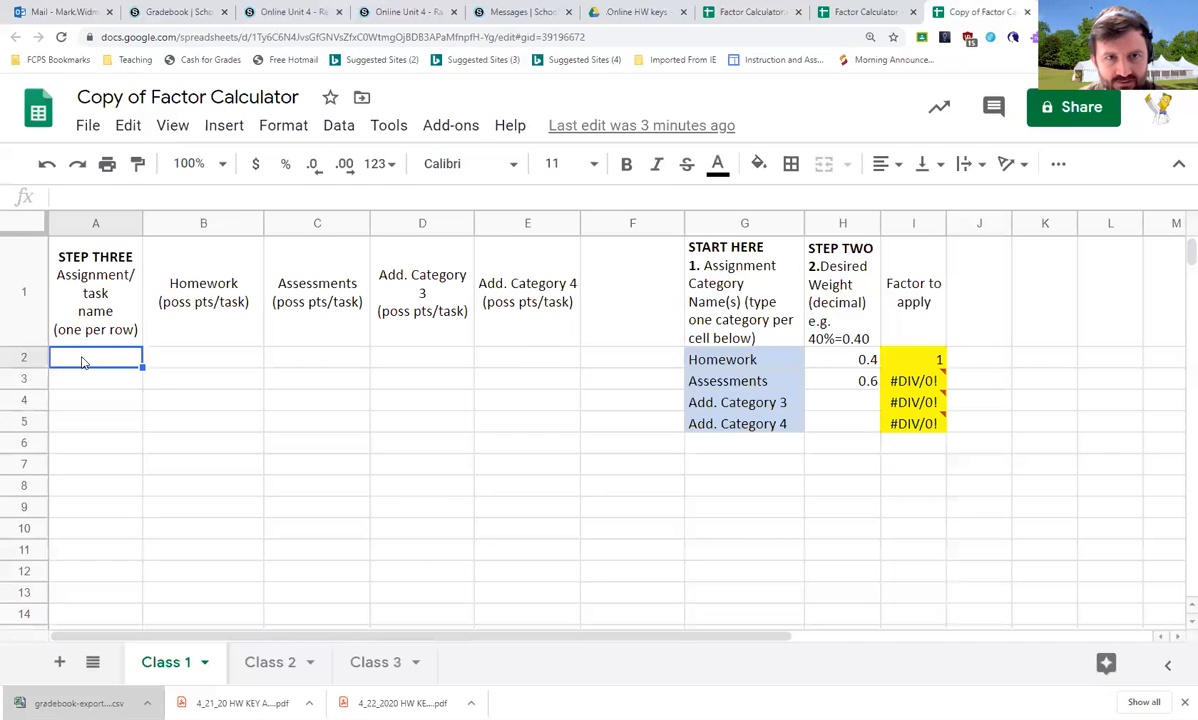
# Export the course gradebook as a CSV file
pyautogui.click(145, 12)
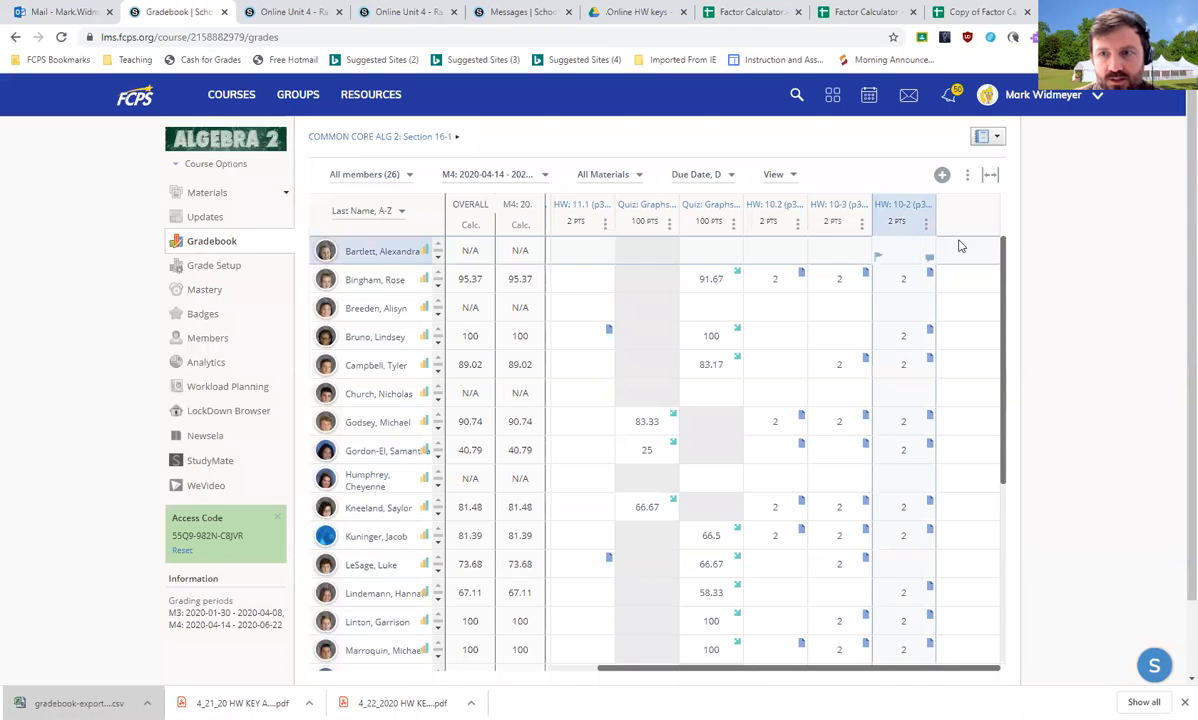
pyautogui.click(967, 176)
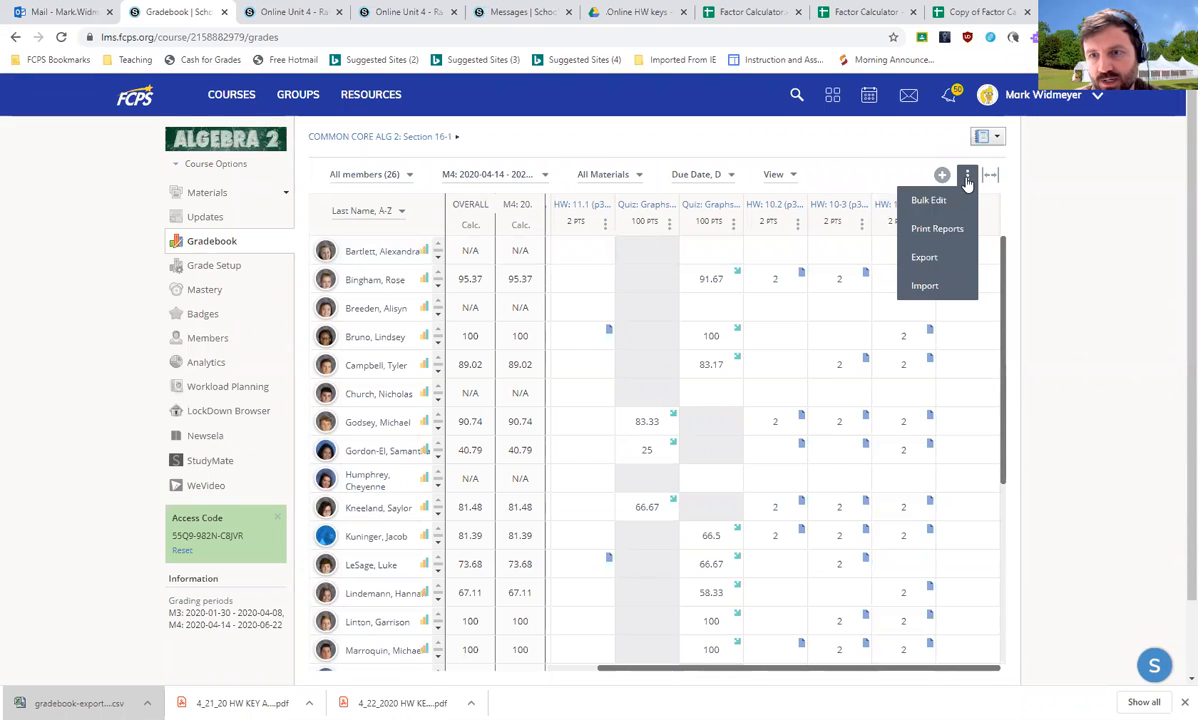
pyautogui.click(949, 258)
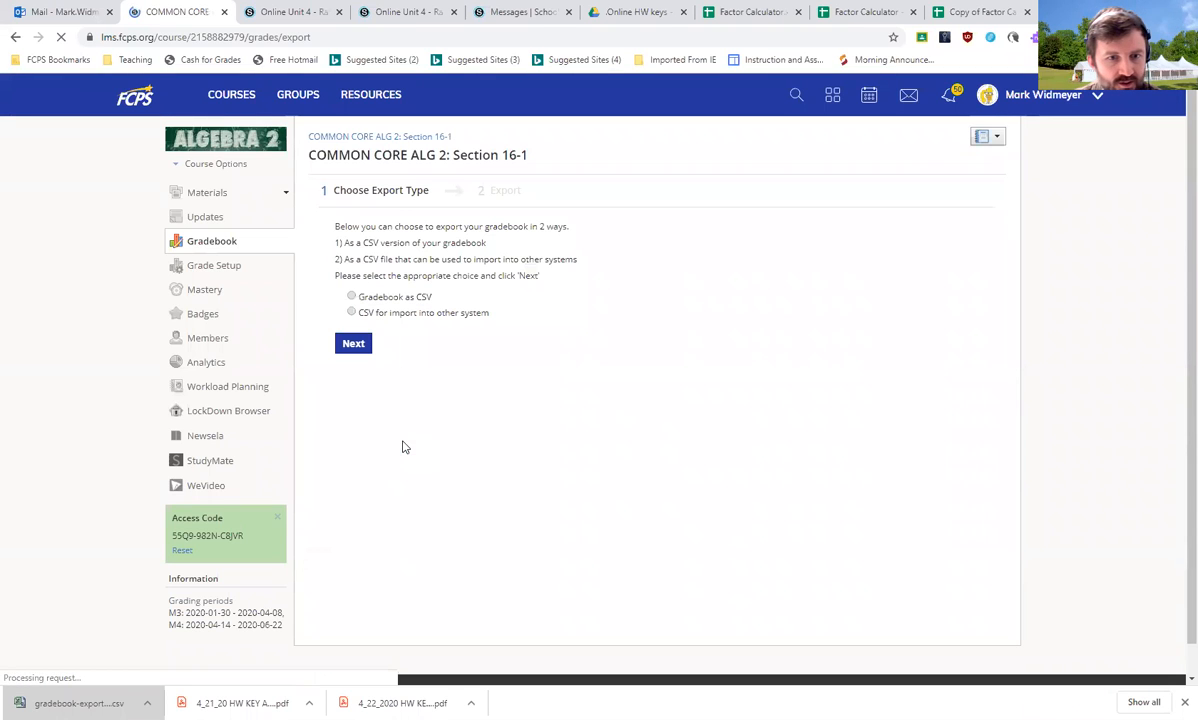
pyautogui.click(351, 296)
pyautogui.click(355, 344)
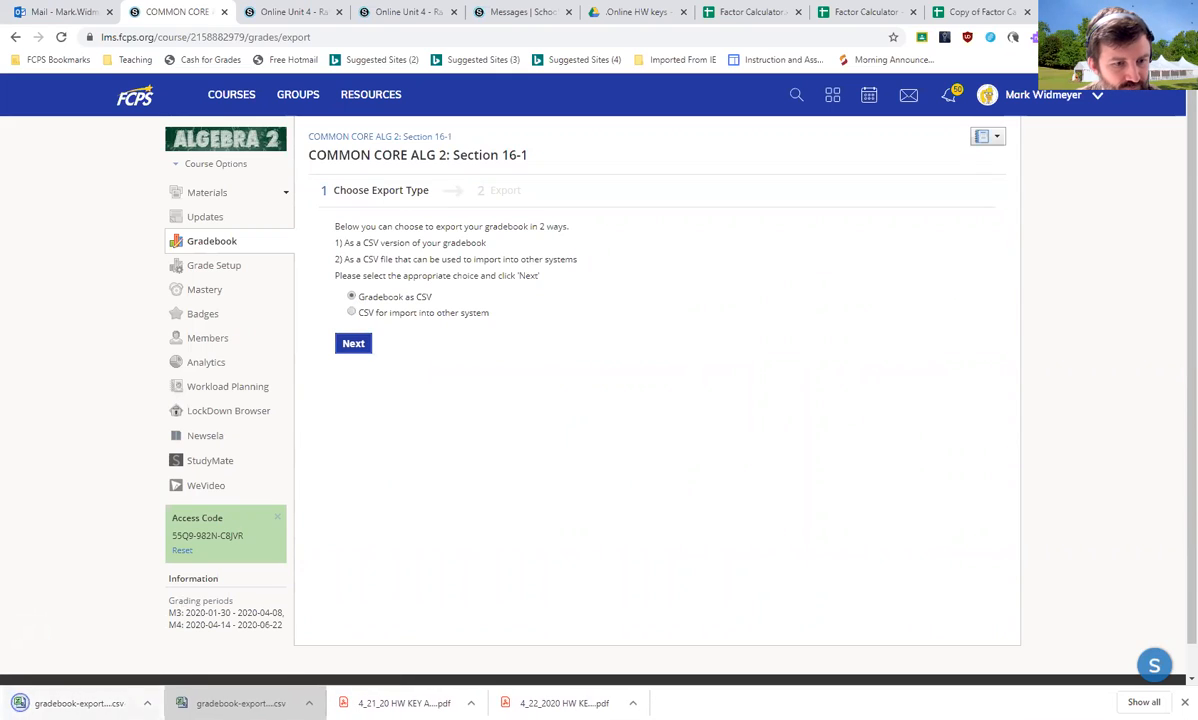
# Open the downloaded gradebook export CSV file
pyautogui.click(20, 703)
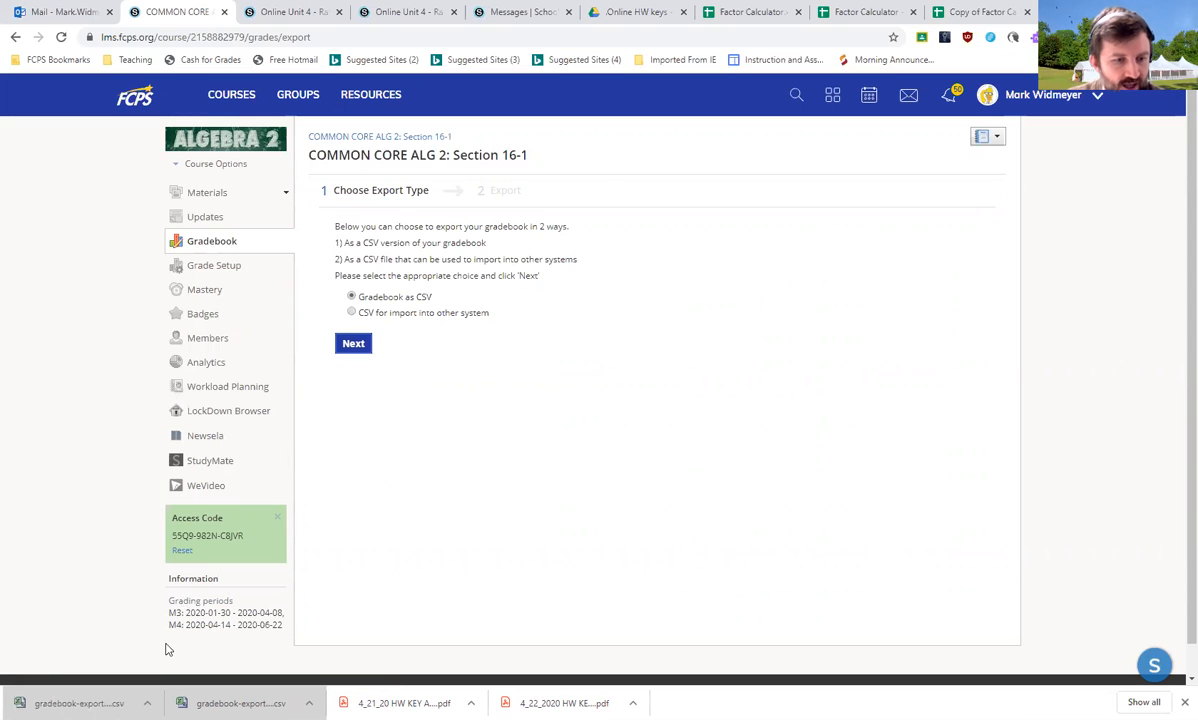
pyautogui.click(40, 703)
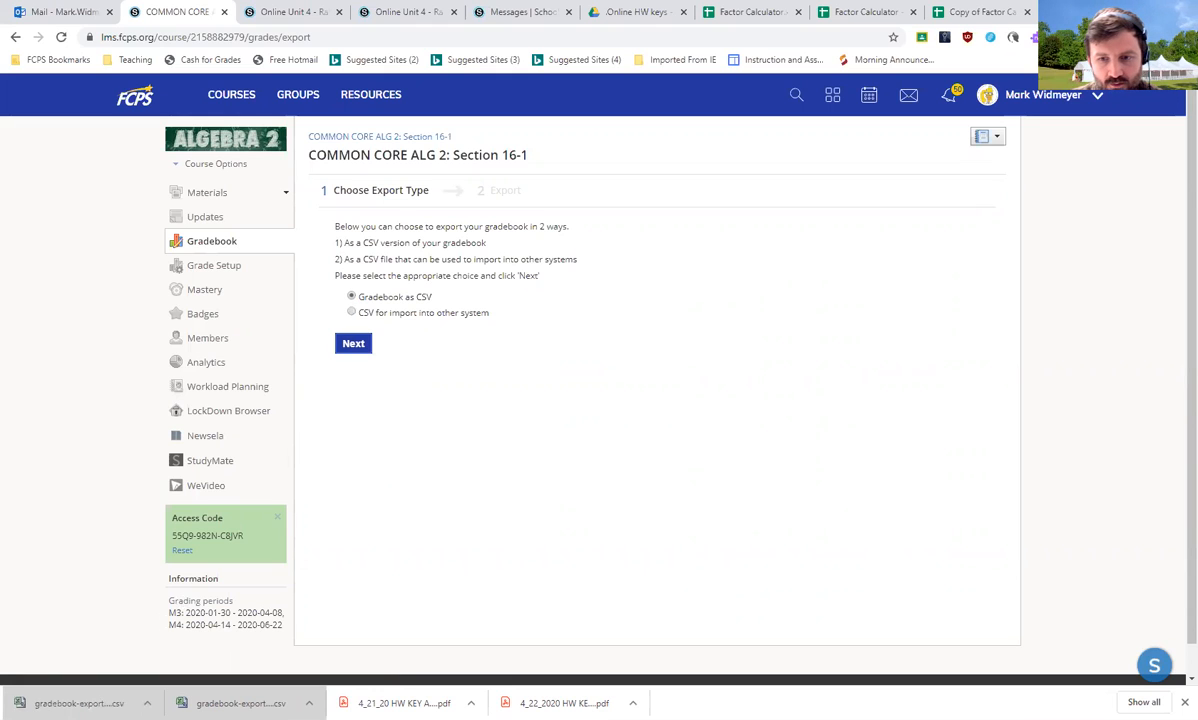
pyautogui.moveTo(951, 699); pyautogui.dragTo(962, 699)
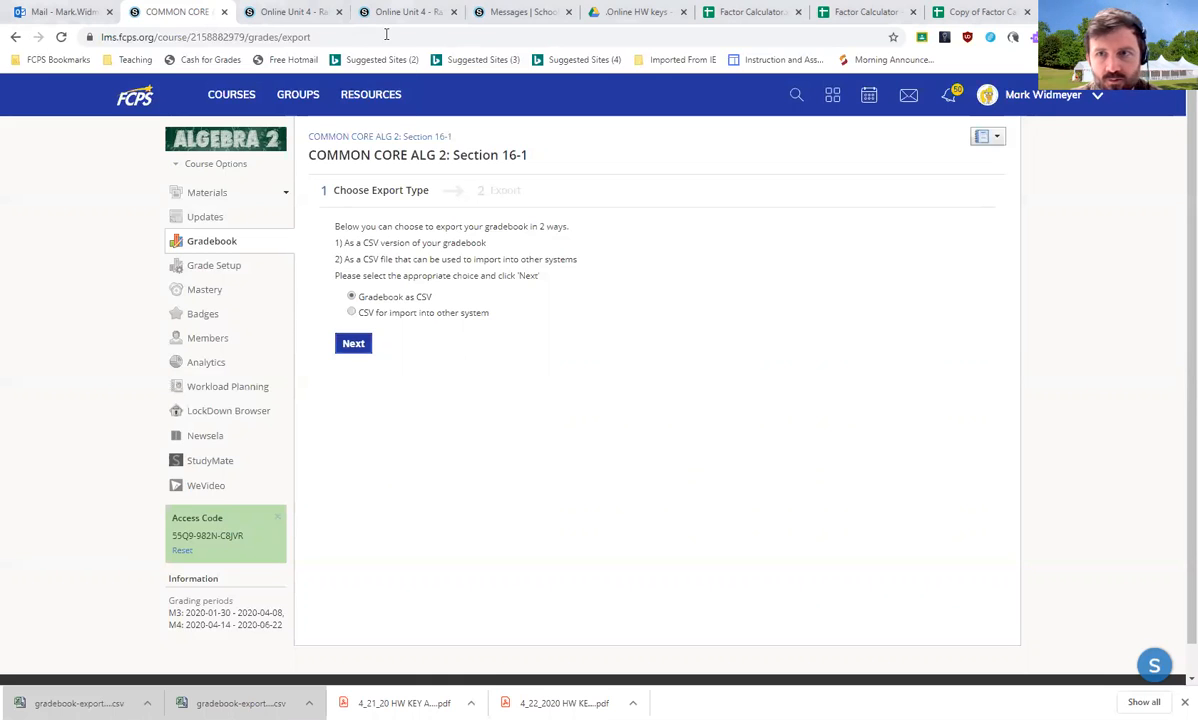
# Try to paste the copied gradebook data transposed into cell A2 of the copied calculator
pyautogui.click(940, 11)
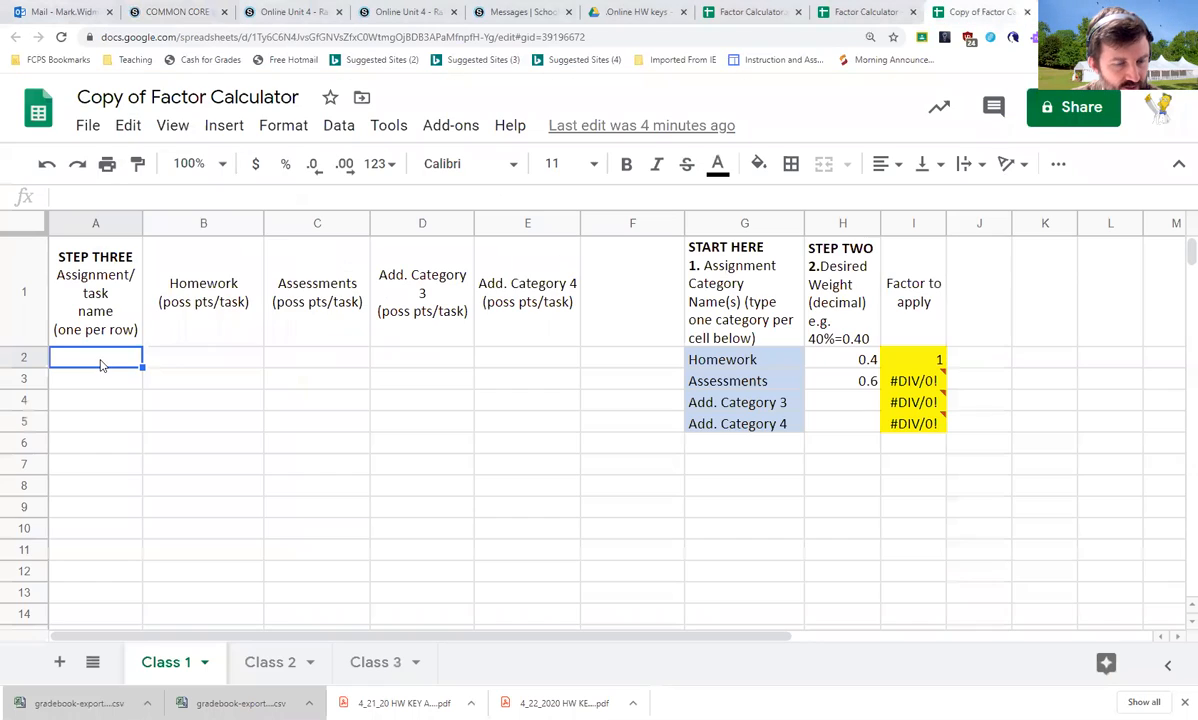
pyautogui.rightClick(100, 364)
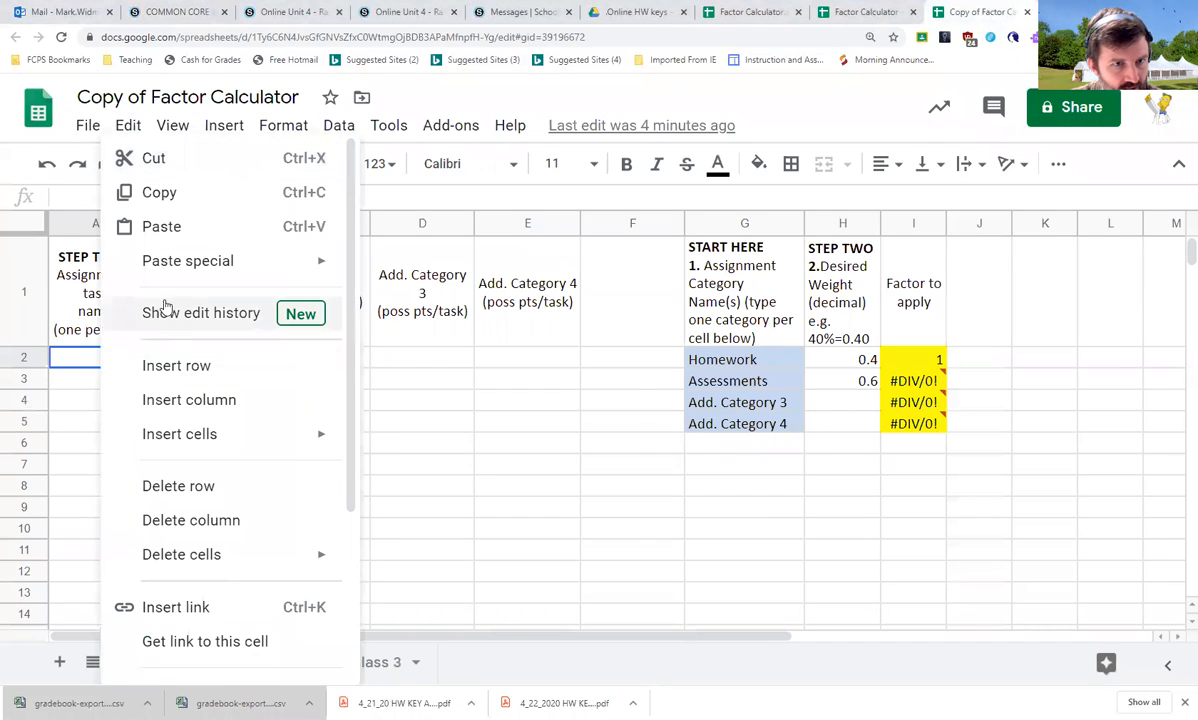
pyautogui.moveTo(219, 265)
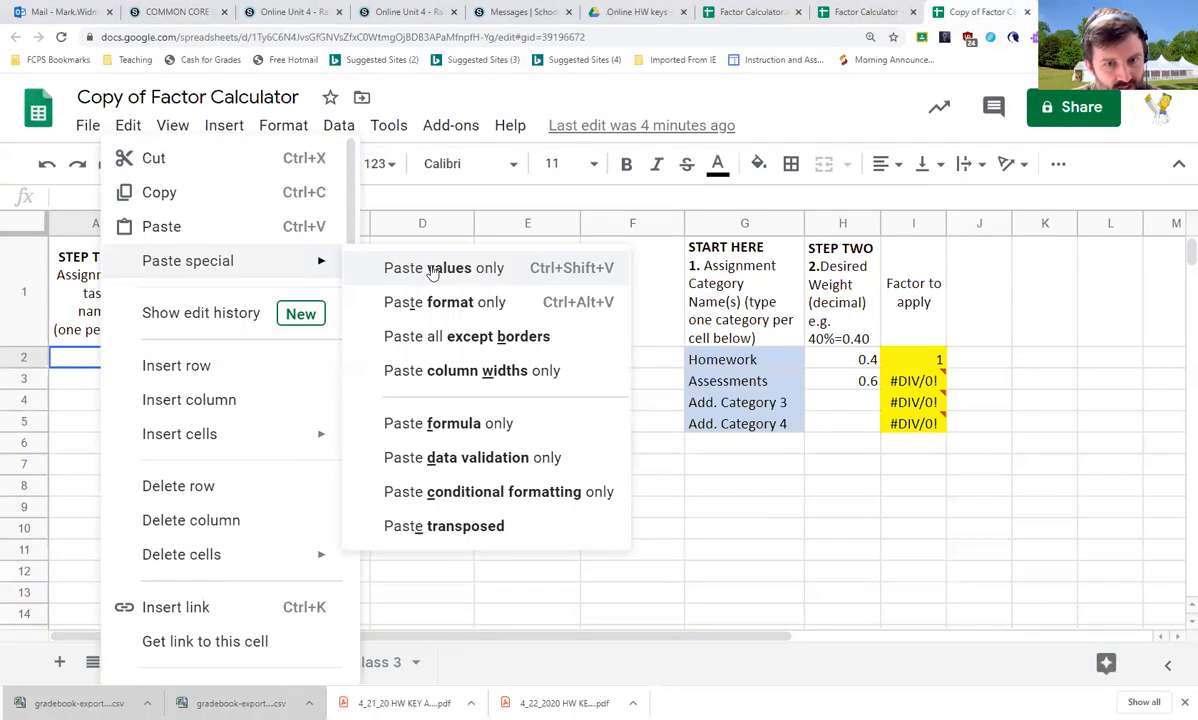
pyautogui.click(452, 530)
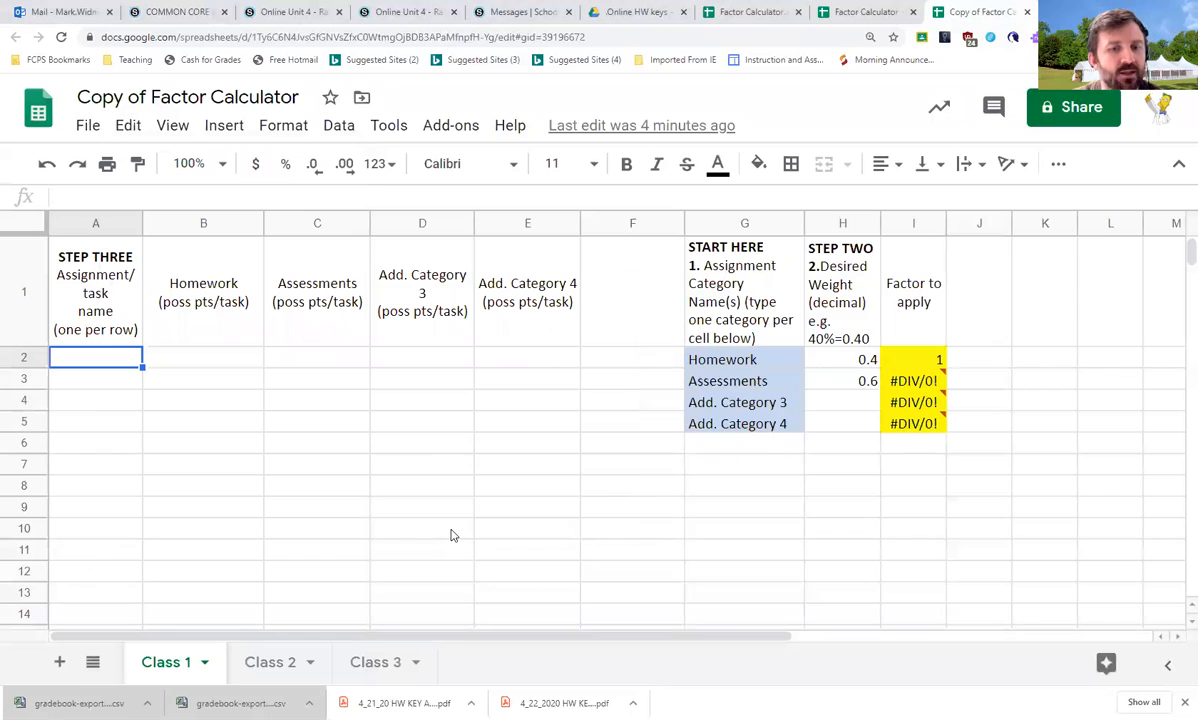
# Paste the copied assignment headers into row 11 starting at cell A11
pyautogui.click(70, 592)
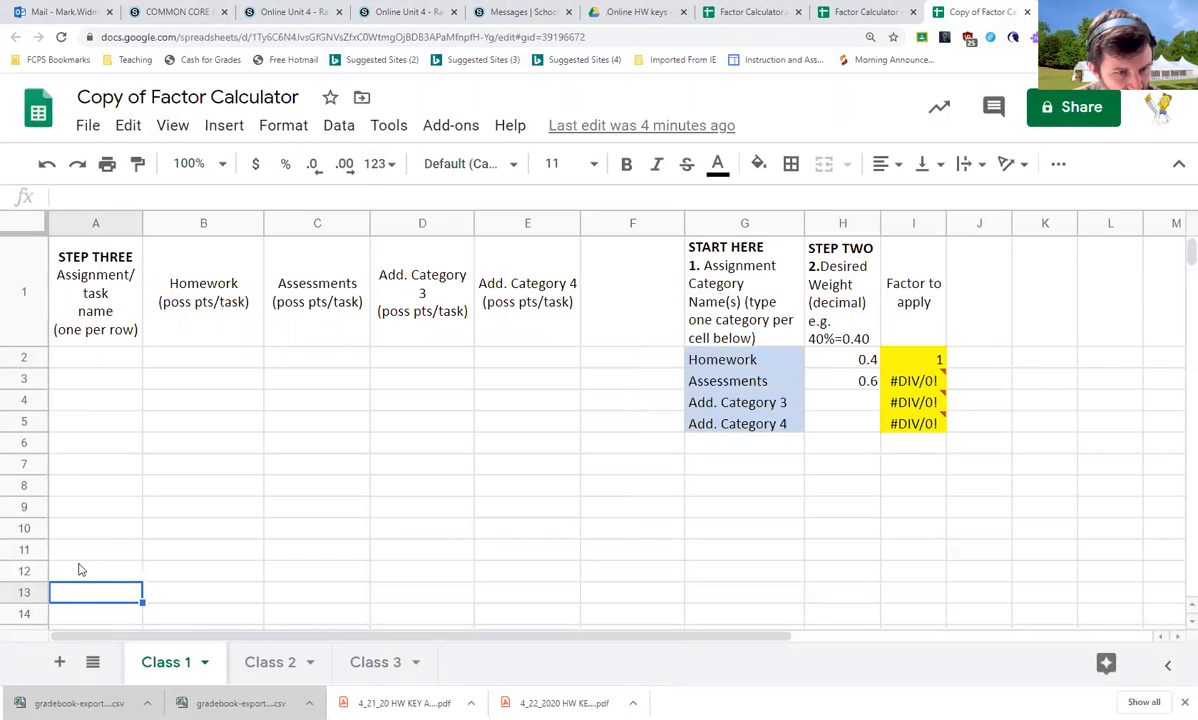
pyautogui.rightClick(80, 549)
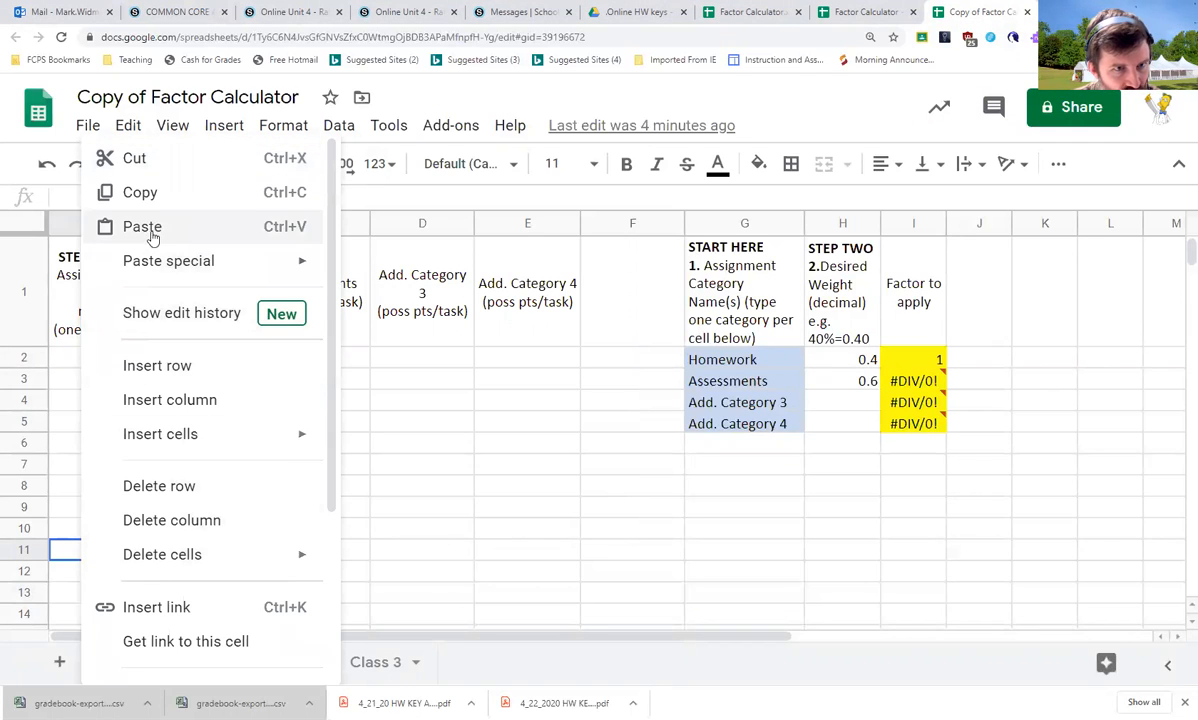
pyautogui.click(143, 227)
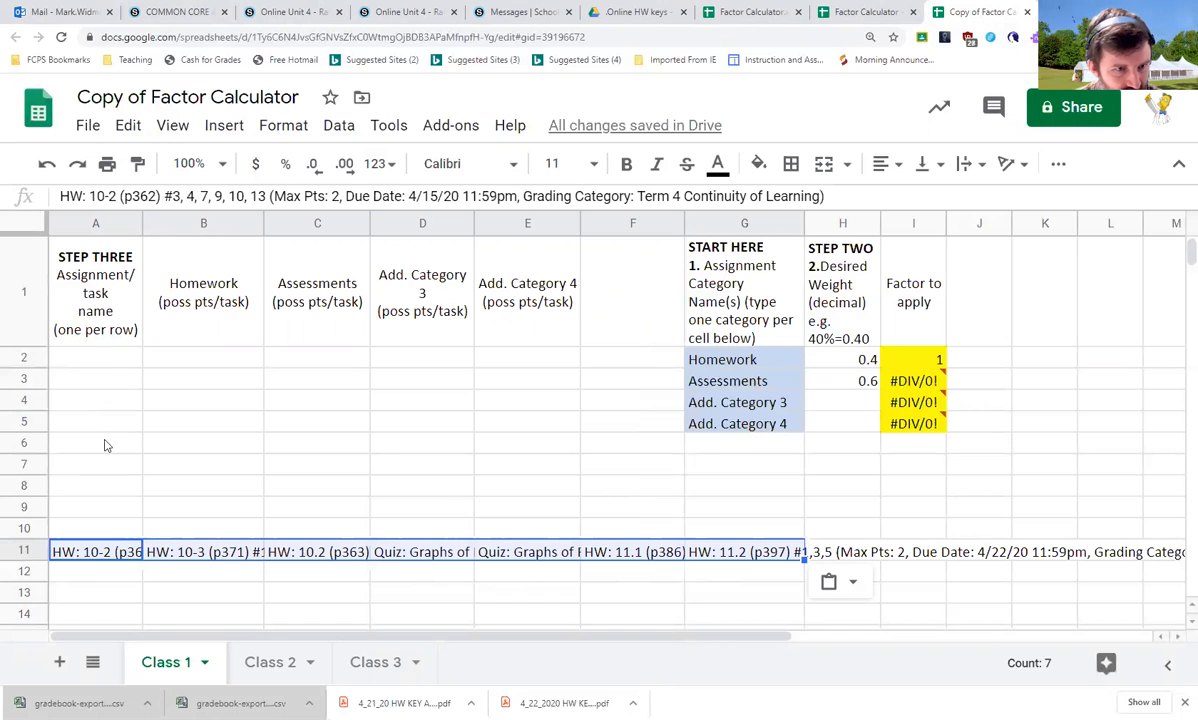
# Copy the assignment headers from row 11 and paste them transposed into column A starting at A2
pyautogui.rightClick(100, 545)
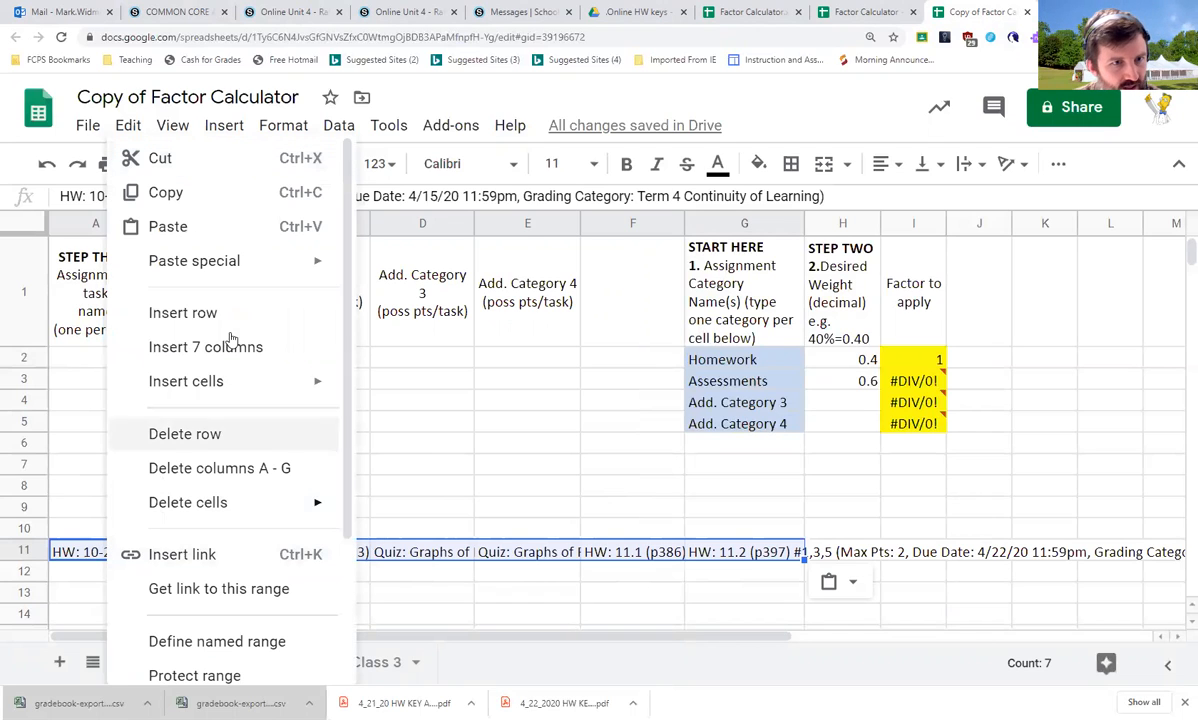
pyautogui.click(165, 158)
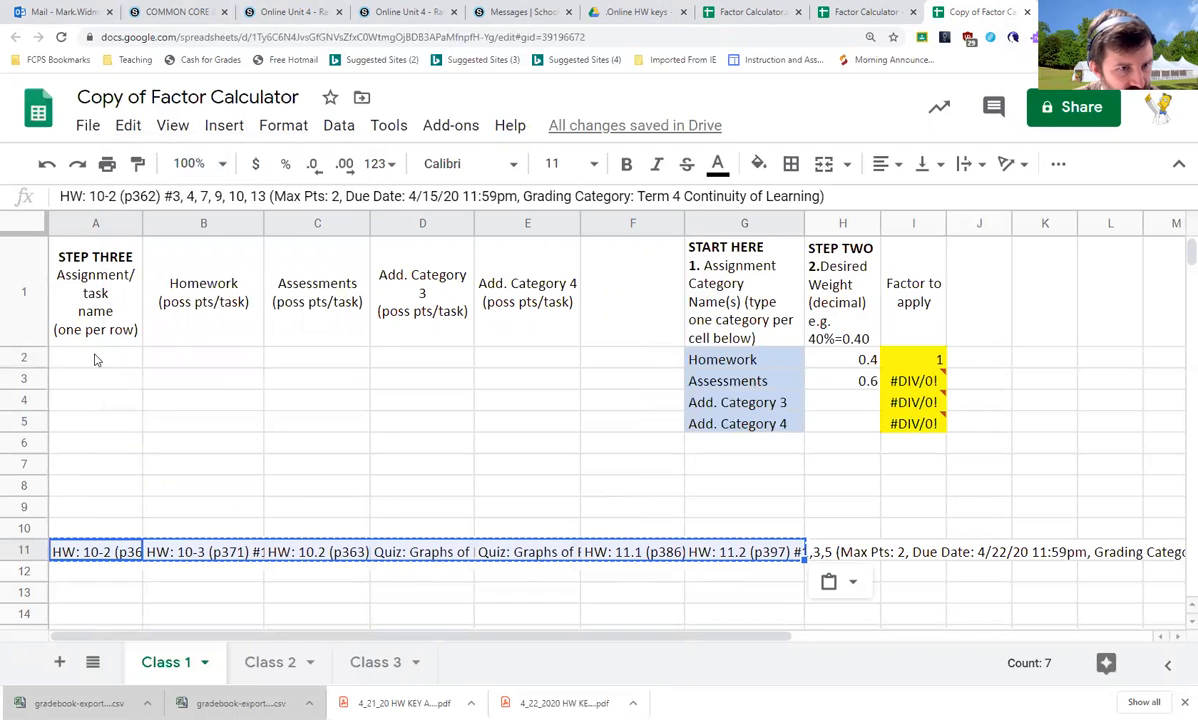
pyautogui.click(96, 360)
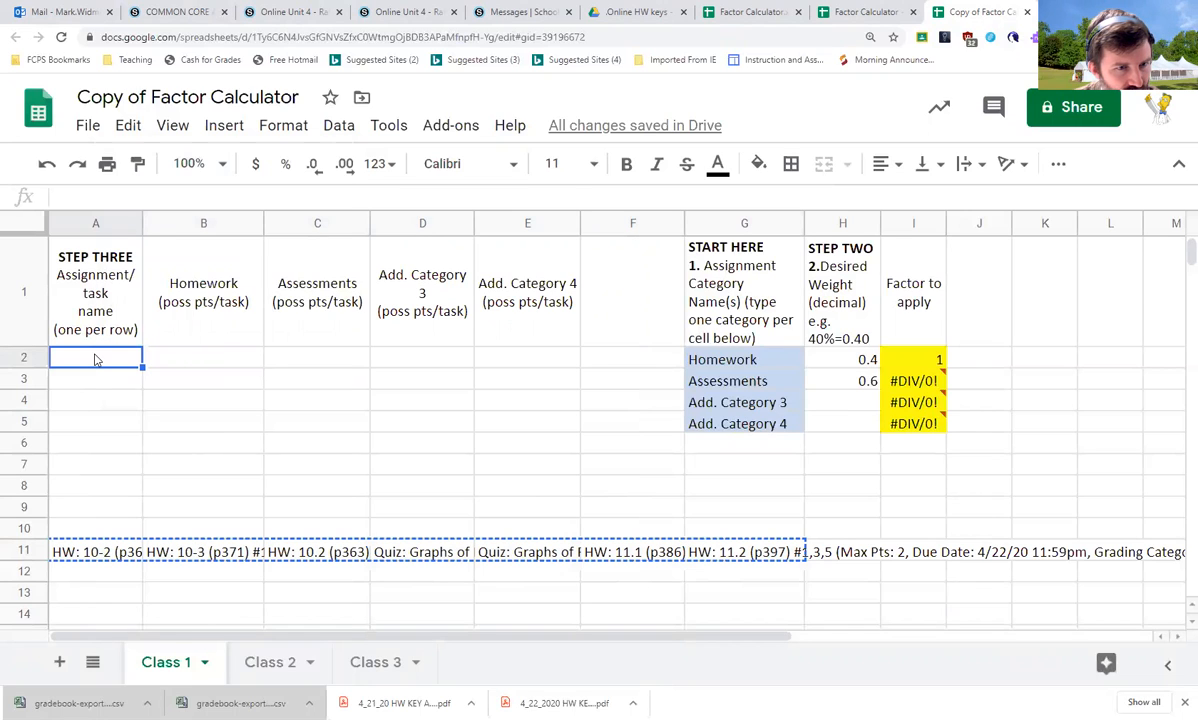
pyautogui.rightClick(96, 360)
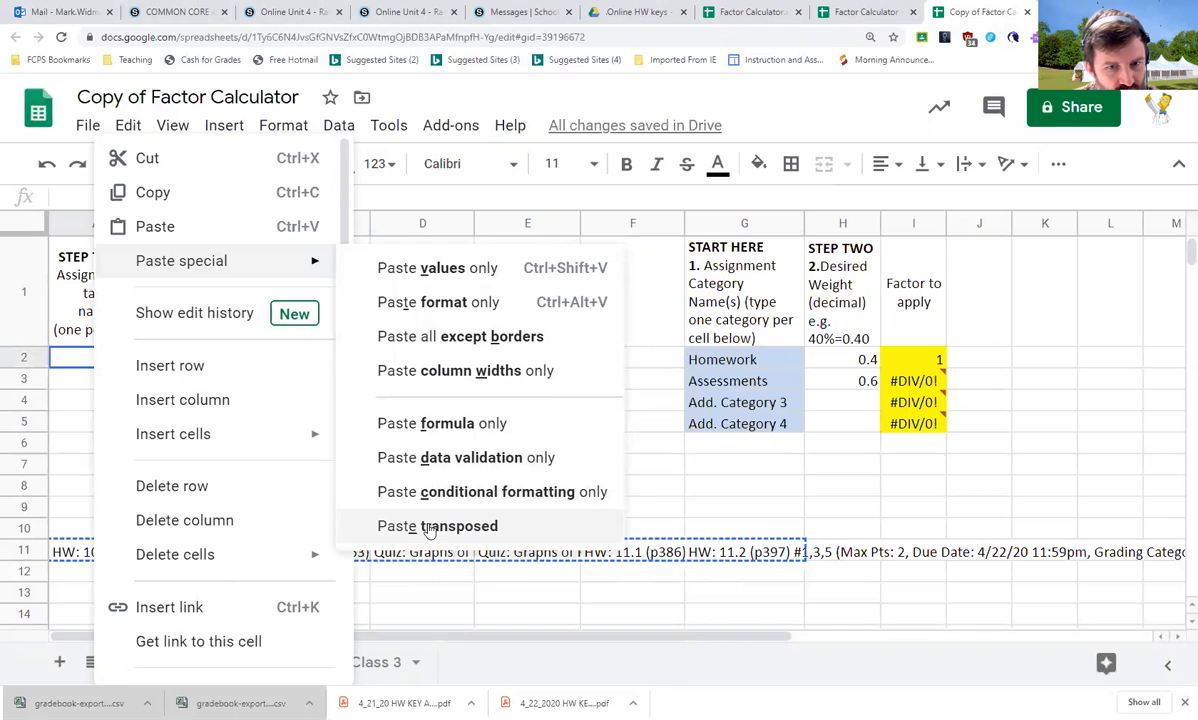
pyautogui.click(437, 526)
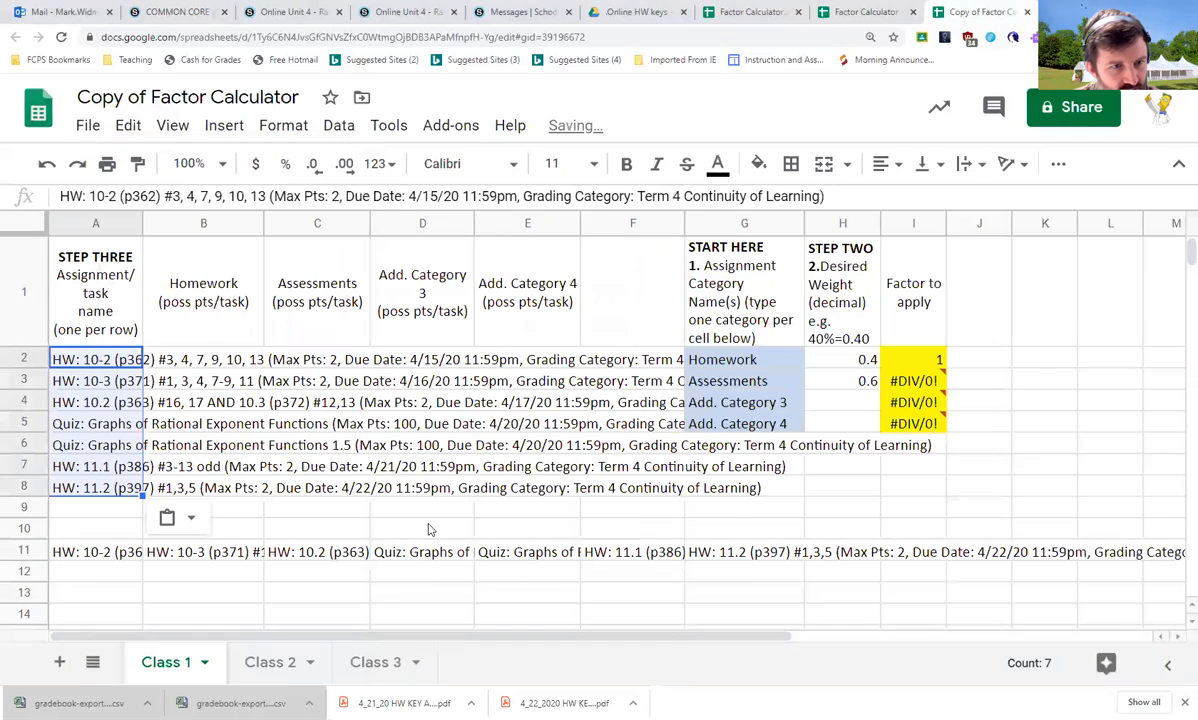
# Clear the leftover assignment headers from row 11
pyautogui.click(128, 556)
pyautogui.hotkey('ctrl', 'shift', 'Right')
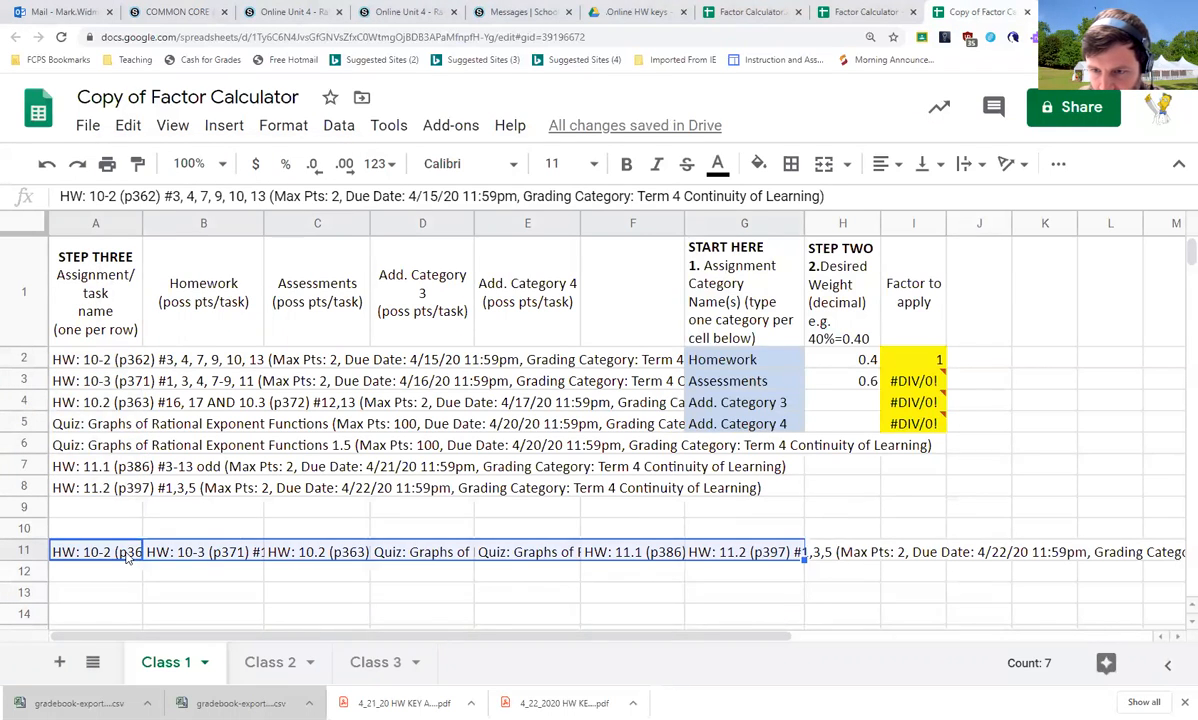
pyautogui.press('Delete')
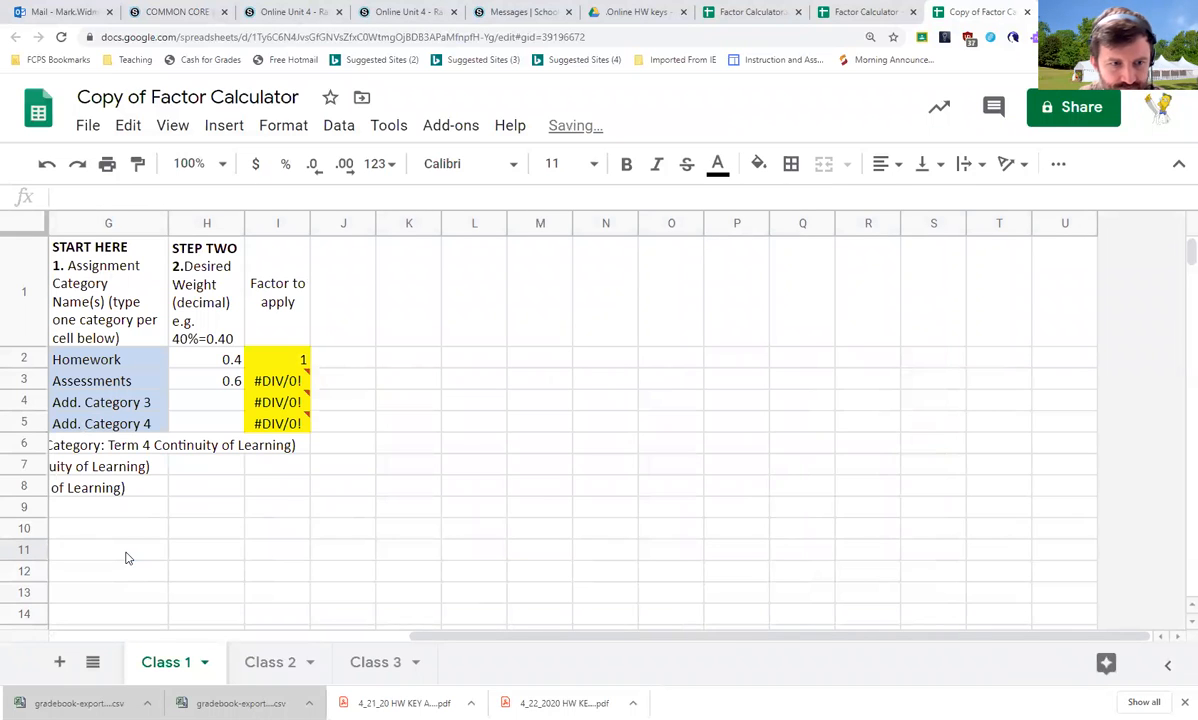
pyautogui.hotkey('ctrl', 'Home')
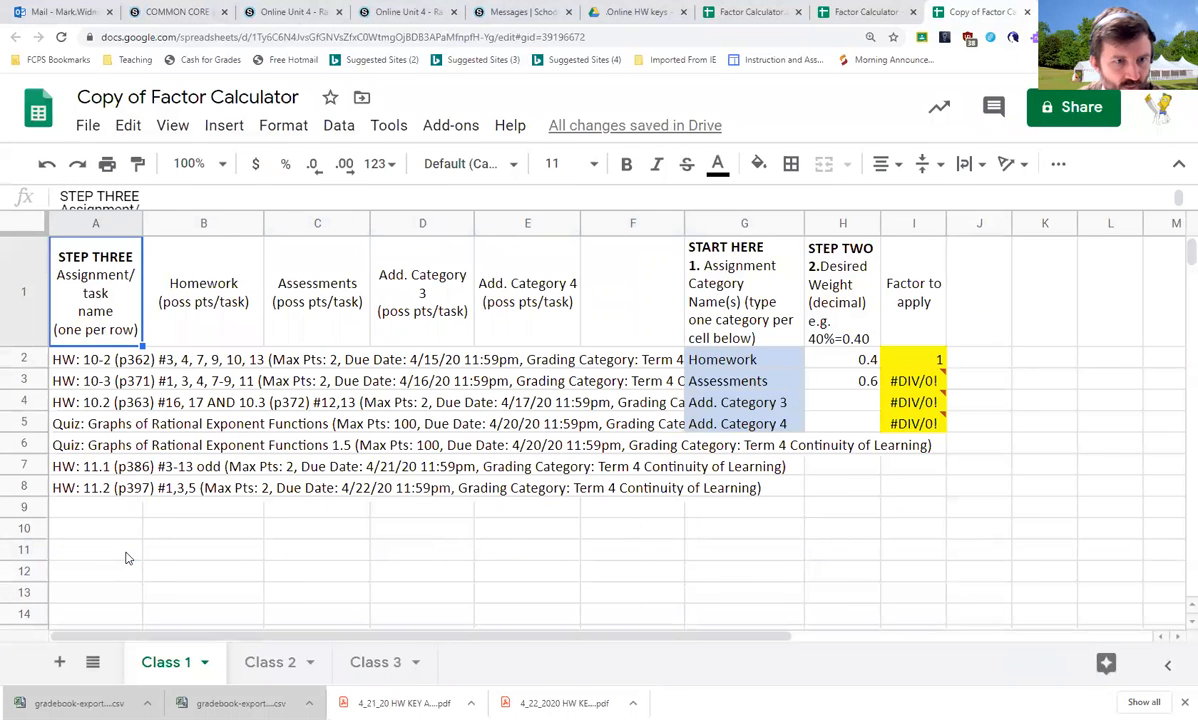
# Enter 2 possible points per task under Homework for the first three homework assignments
pyautogui.click(103, 357)
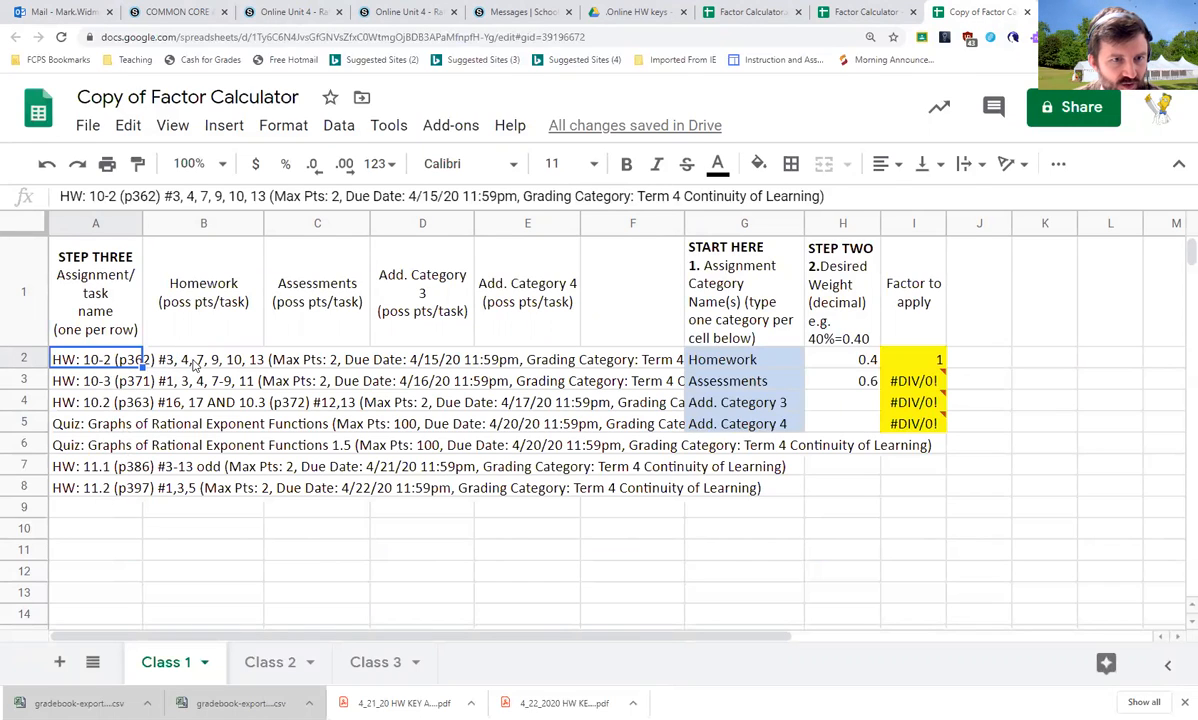
pyautogui.click(236, 366)
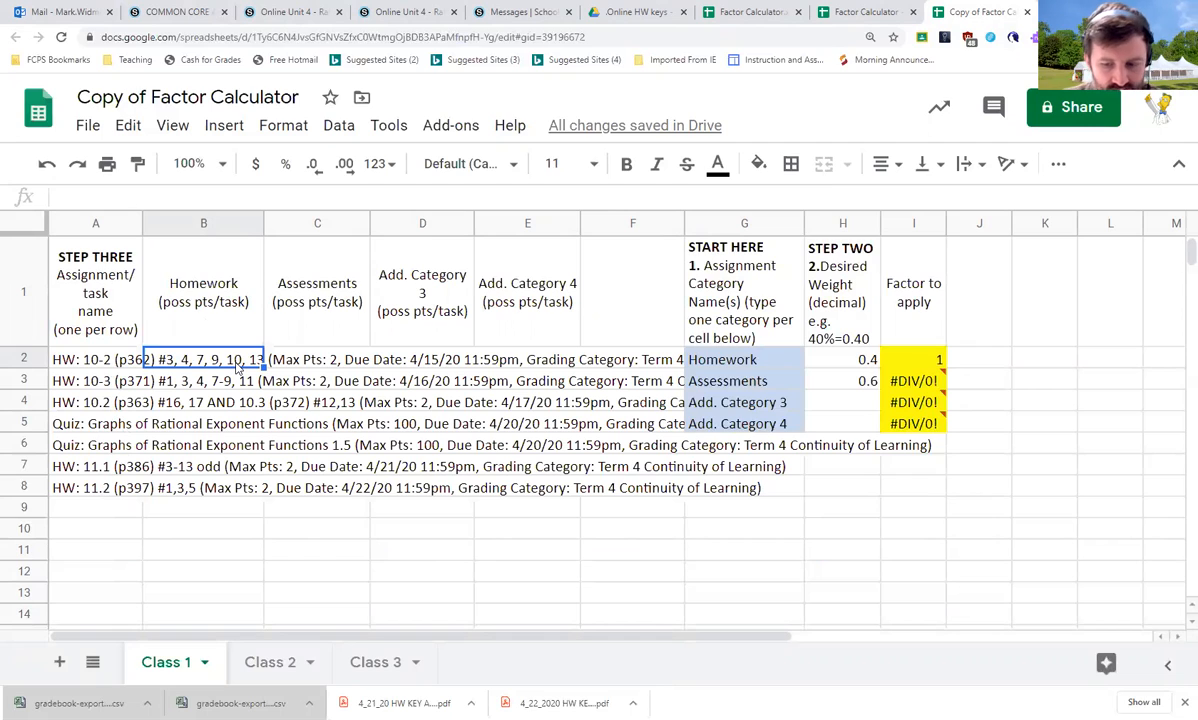
pyautogui.write('2')
pyautogui.press('Return')
pyautogui.write('2')
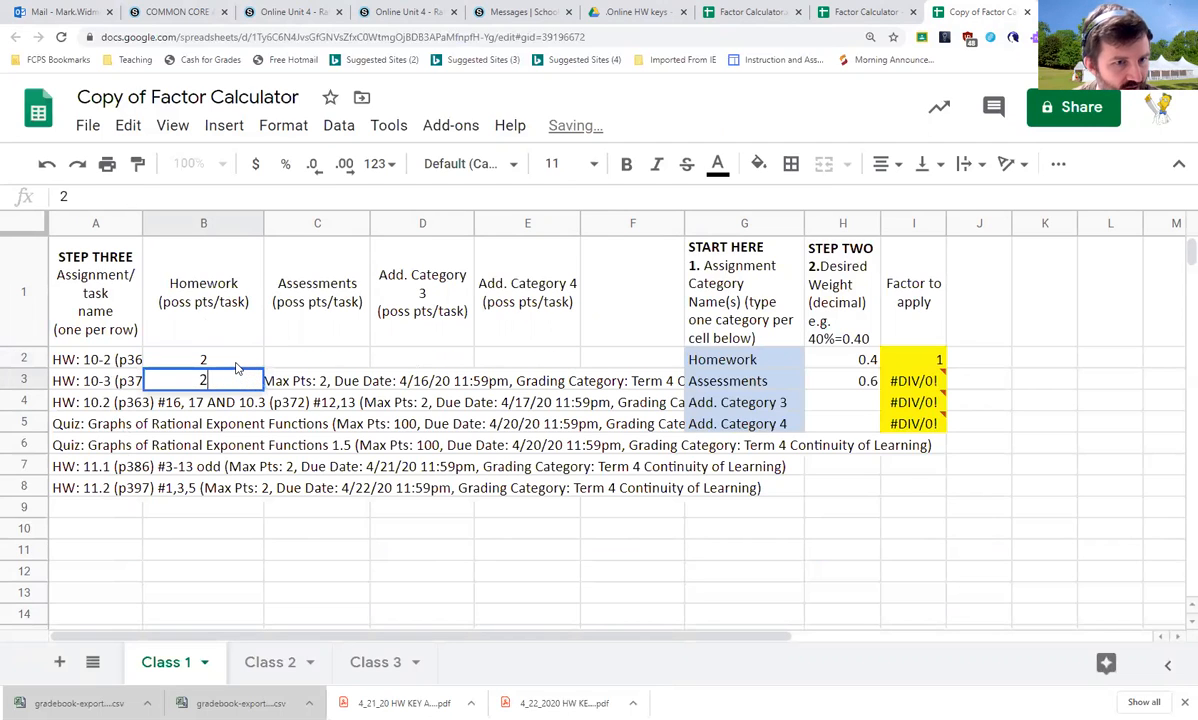
pyautogui.press('Return')
pyautogui.write('2')
pyautogui.click(237, 368)
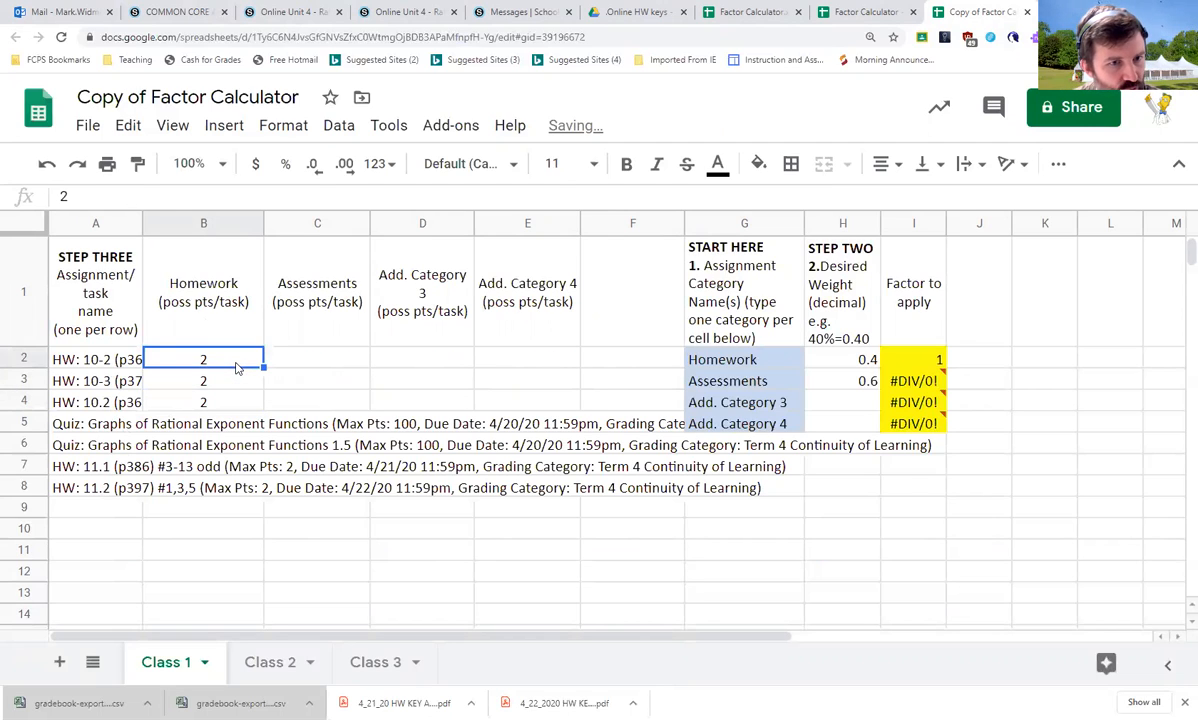
# Enter 2 possible points under Homework for the HW 11.1 and HW 11.2 assignments
pyautogui.press('Down')
pyautogui.press('Up')
pyautogui.press('Up')
pyautogui.press('Down')
pyautogui.press('Down')
pyautogui.press('Down')
pyautogui.press('Down')
pyautogui.press('Down')
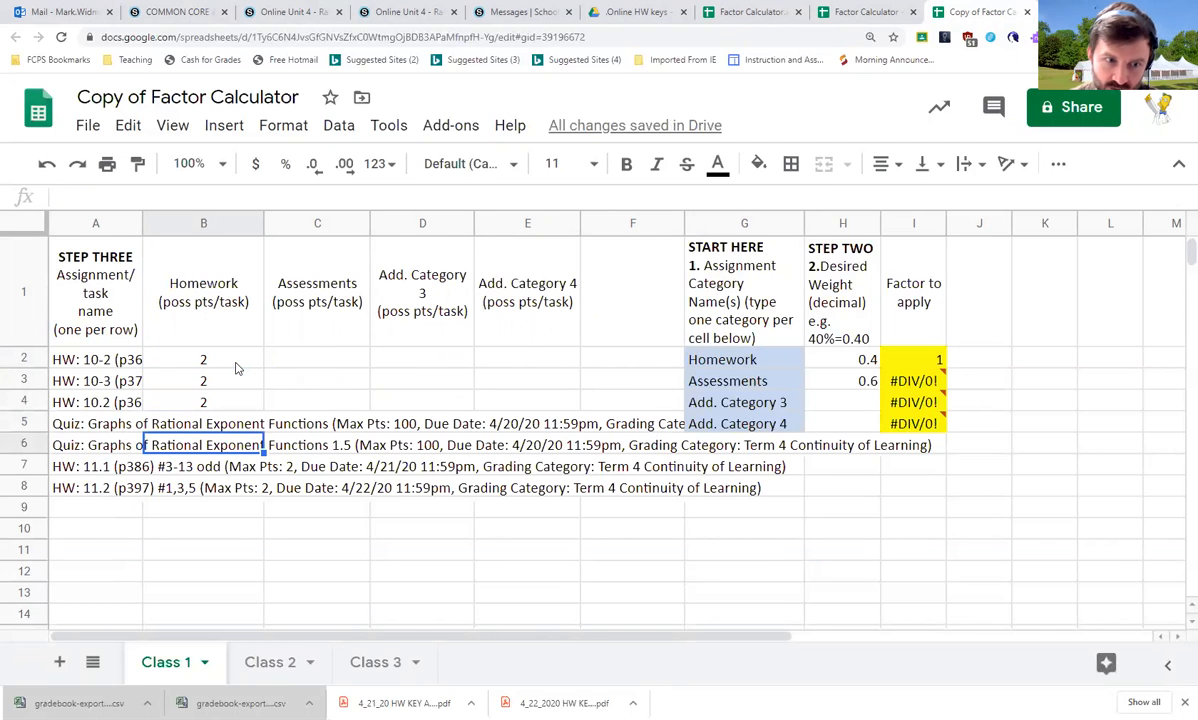
pyautogui.press('Down')
pyautogui.write('2')
pyautogui.press('Return')
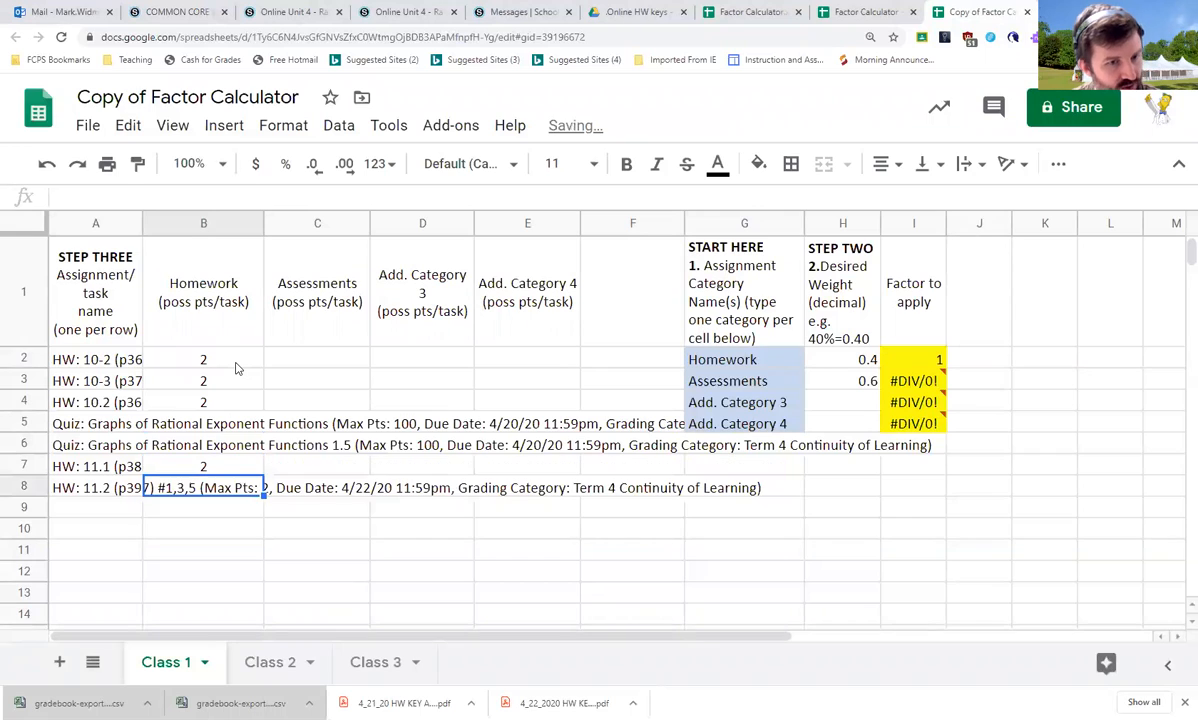
pyautogui.write('2')
pyautogui.press('Return')
# Enter 100 possible points under Assessments for both Graphs of Rational Exponent Functions quizzes
pyautogui.press('Right')
pyautogui.press('Up')
pyautogui.press('Up')
pyautogui.press('Up')
pyautogui.press('Up')
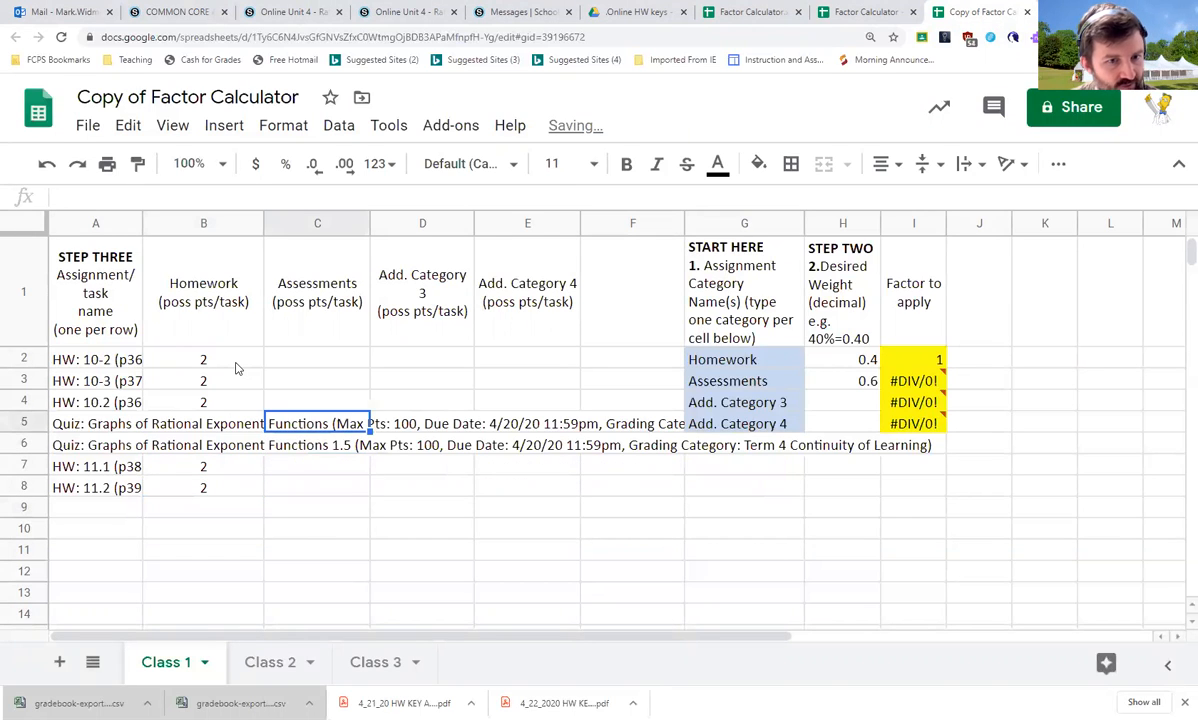
pyautogui.press('Up')
pyautogui.press('Up')
pyautogui.press('Up')
pyautogui.press('Down')
pyautogui.press('Down')
pyautogui.press('Down')
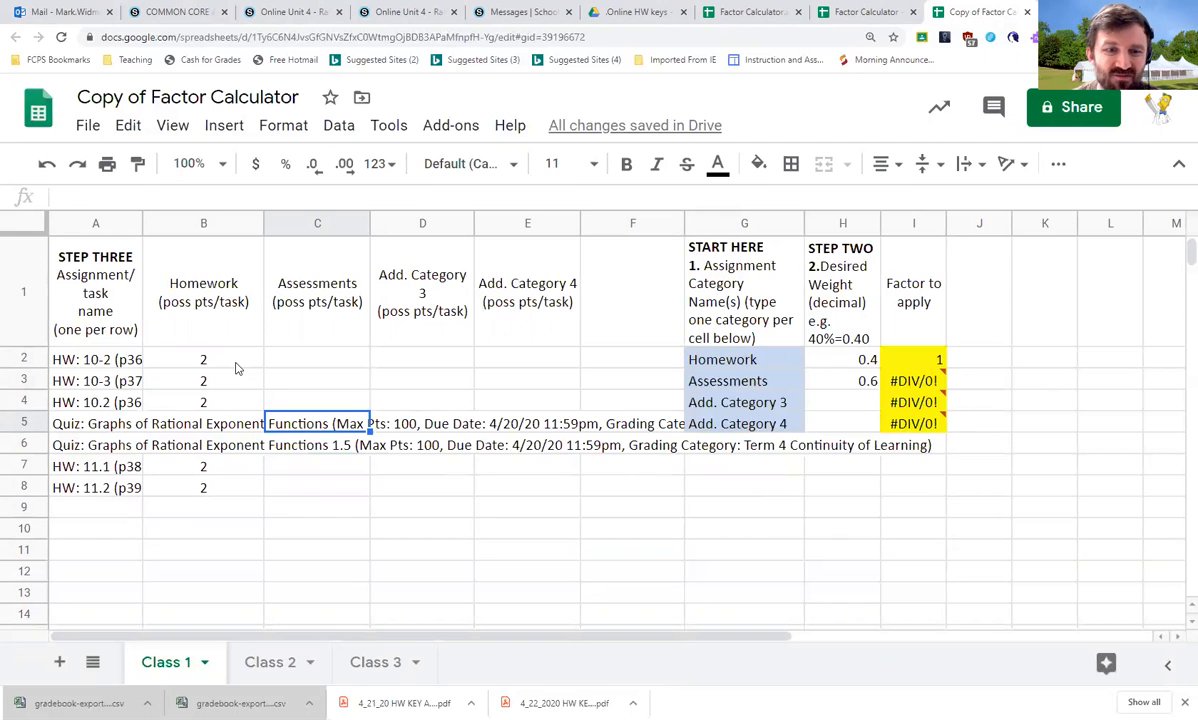
pyautogui.write('100')
pyautogui.press('Return')
pyautogui.write('100')
pyautogui.press('Return')
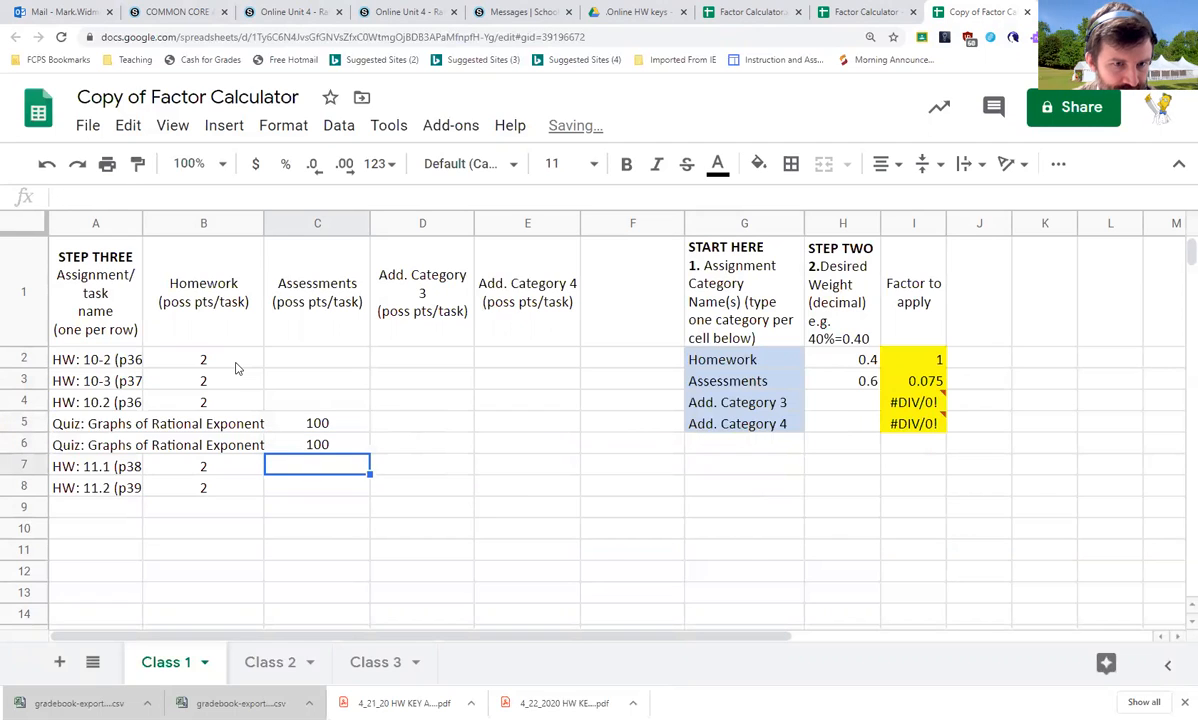
# Review the entered point values and the Factor to apply results
pyautogui.press('Left')
pyautogui.press('Up')
pyautogui.press('Up')
pyautogui.press('Up')
pyautogui.press('Up')
pyautogui.press('Up')
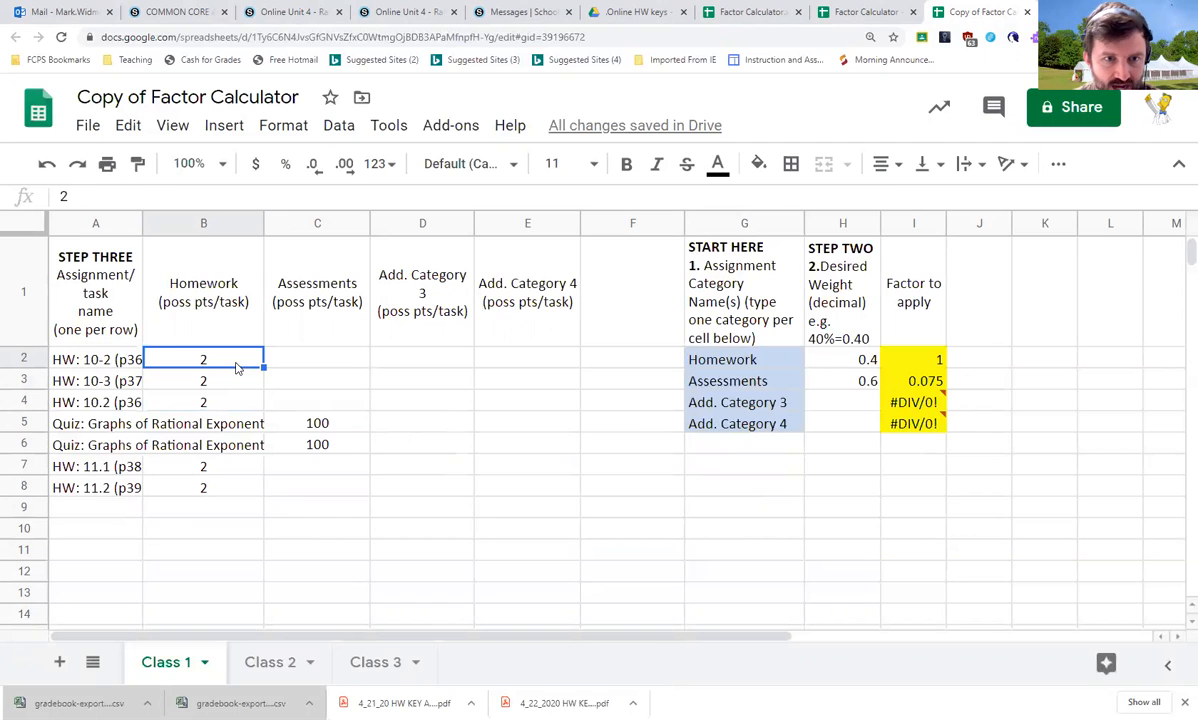
pyautogui.press('Right')
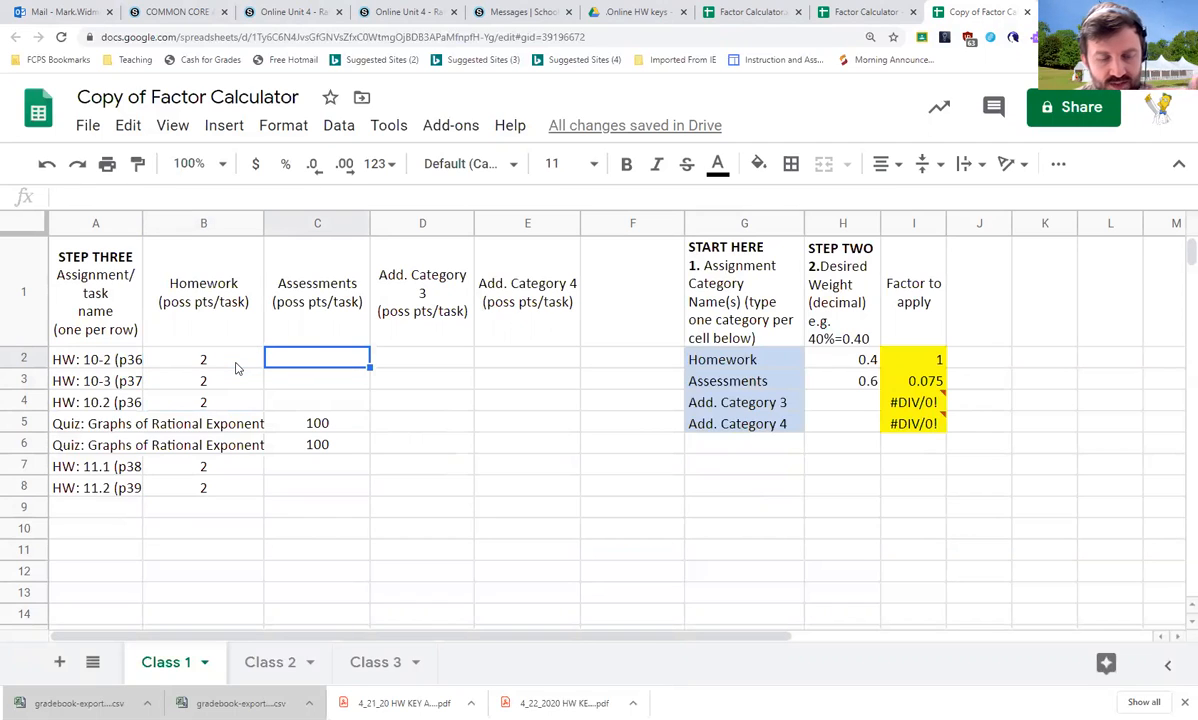
pyautogui.press('Down')
pyautogui.press('Down')
pyautogui.press('Down')
pyautogui.press('Down')
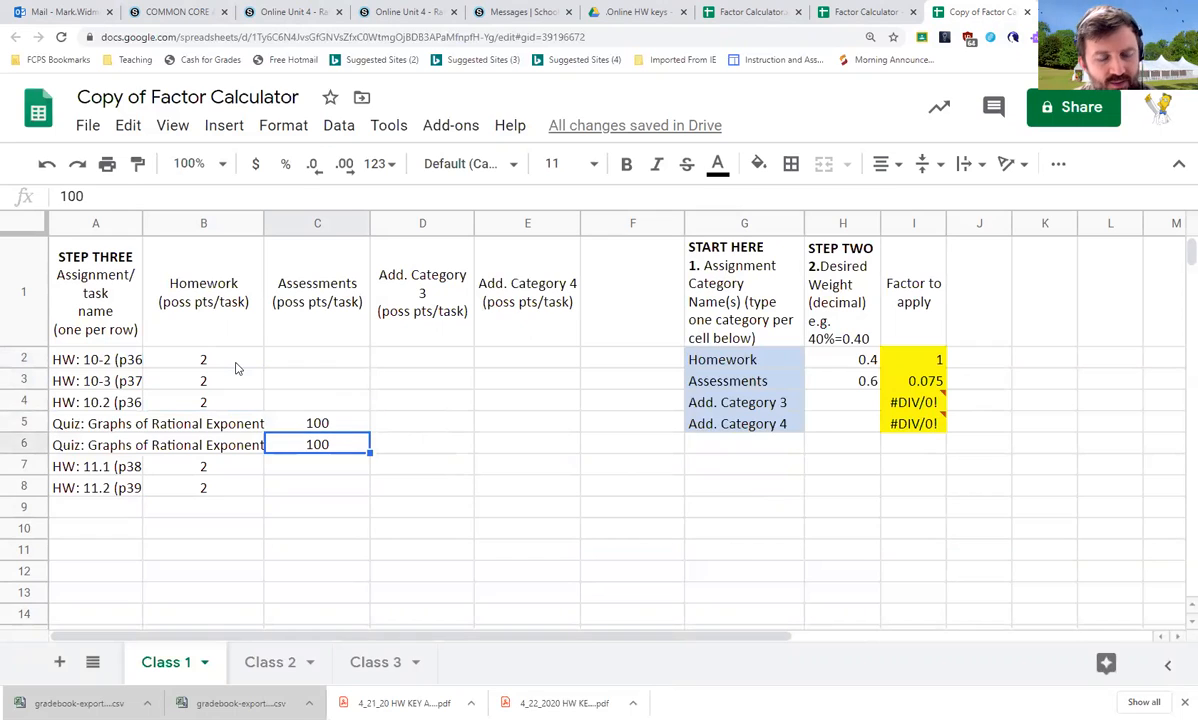
pyautogui.press('Left')
pyautogui.press('Up')
pyautogui.press('Up')
pyautogui.press('Up')
pyautogui.press('Up')
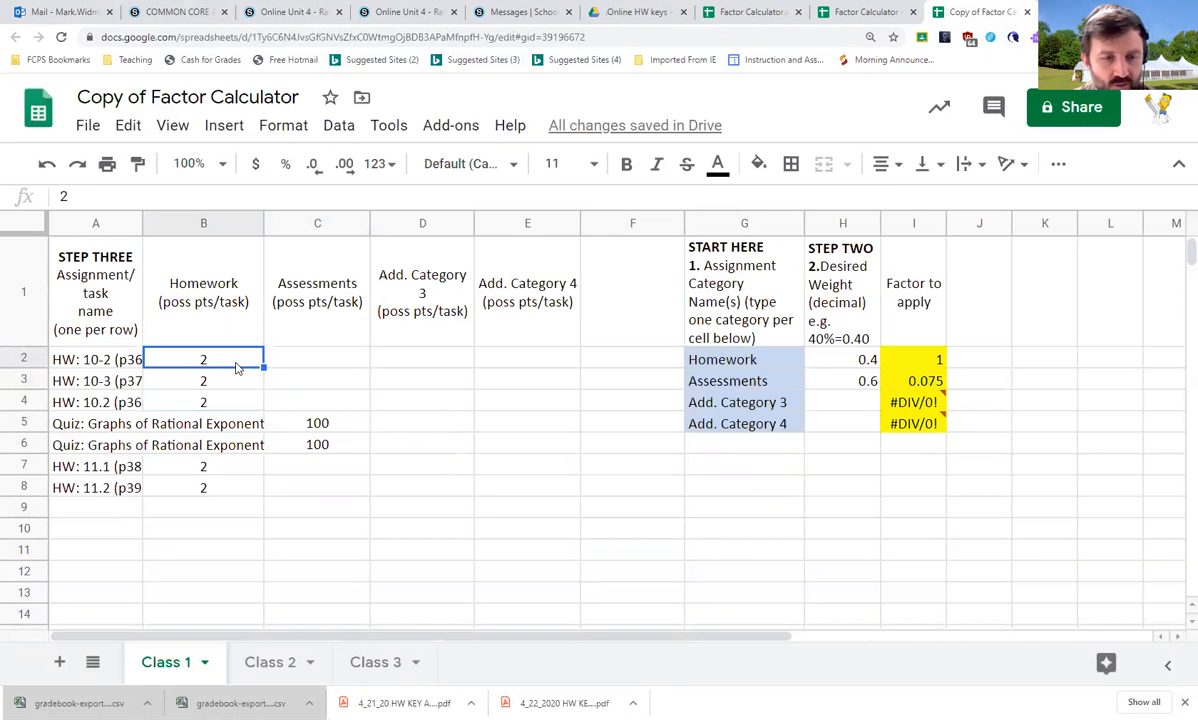
# Try setting the homework assignments' possible points to 100 instead of 2
pyautogui.write('100')
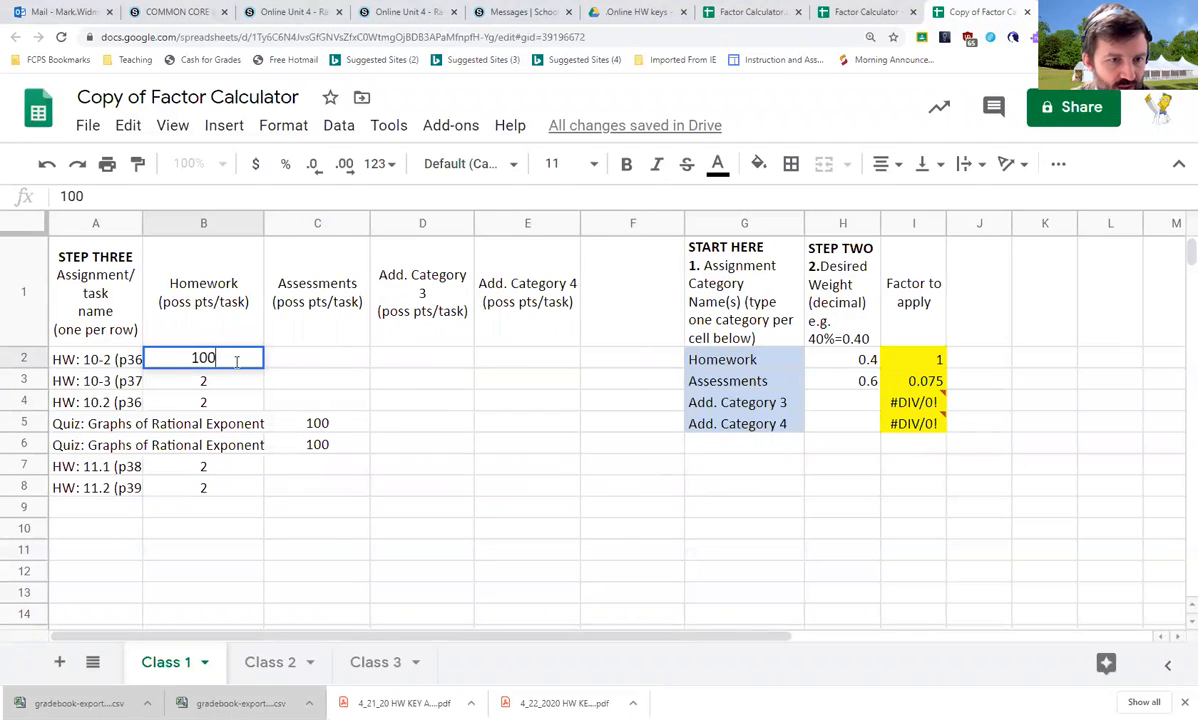
pyautogui.press('Return')
pyautogui.write('100')
pyautogui.press('Return')
pyautogui.write('100')
pyautogui.press('Return')
pyautogui.press('Down')
pyautogui.press('Down')
pyautogui.write('100')
pyautogui.press('Return')
pyautogui.write('100')
pyautogui.press('Return')
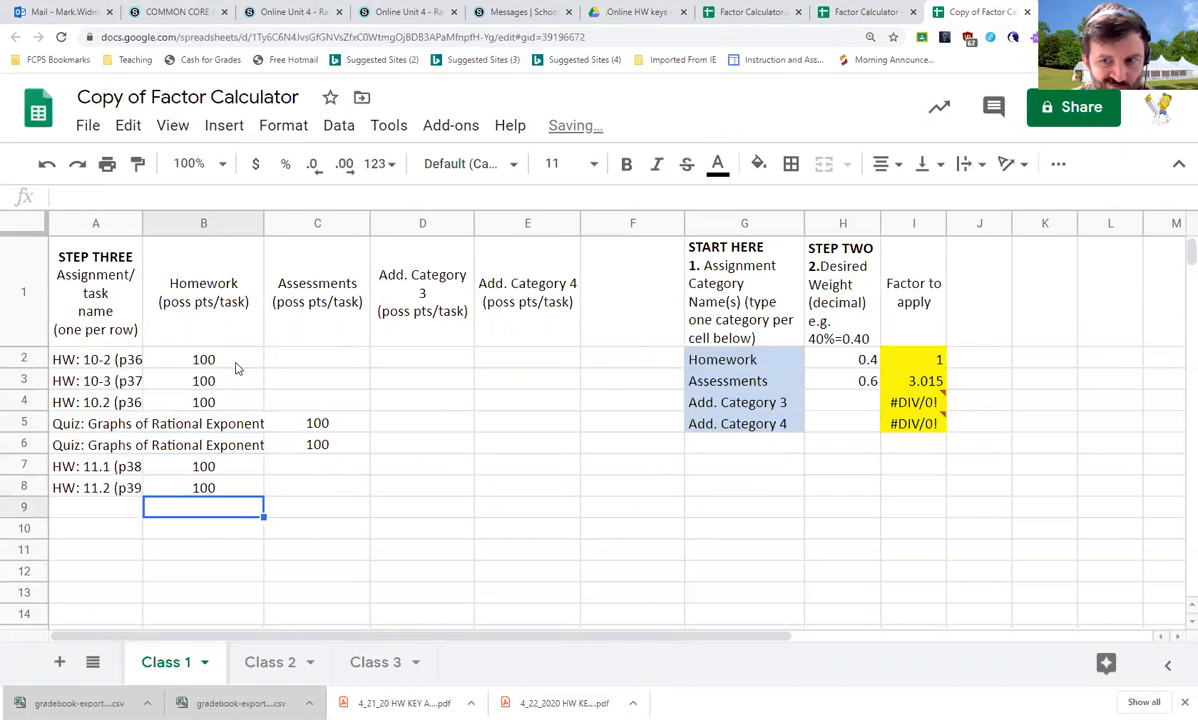
# Reset the homework assignments' possible points back to 2 in each homework row
pyautogui.press('Up')
pyautogui.press('Up')
pyautogui.press('Up')
pyautogui.press('Up')
pyautogui.press('Up')
pyautogui.press('Up')
pyautogui.press('Up')
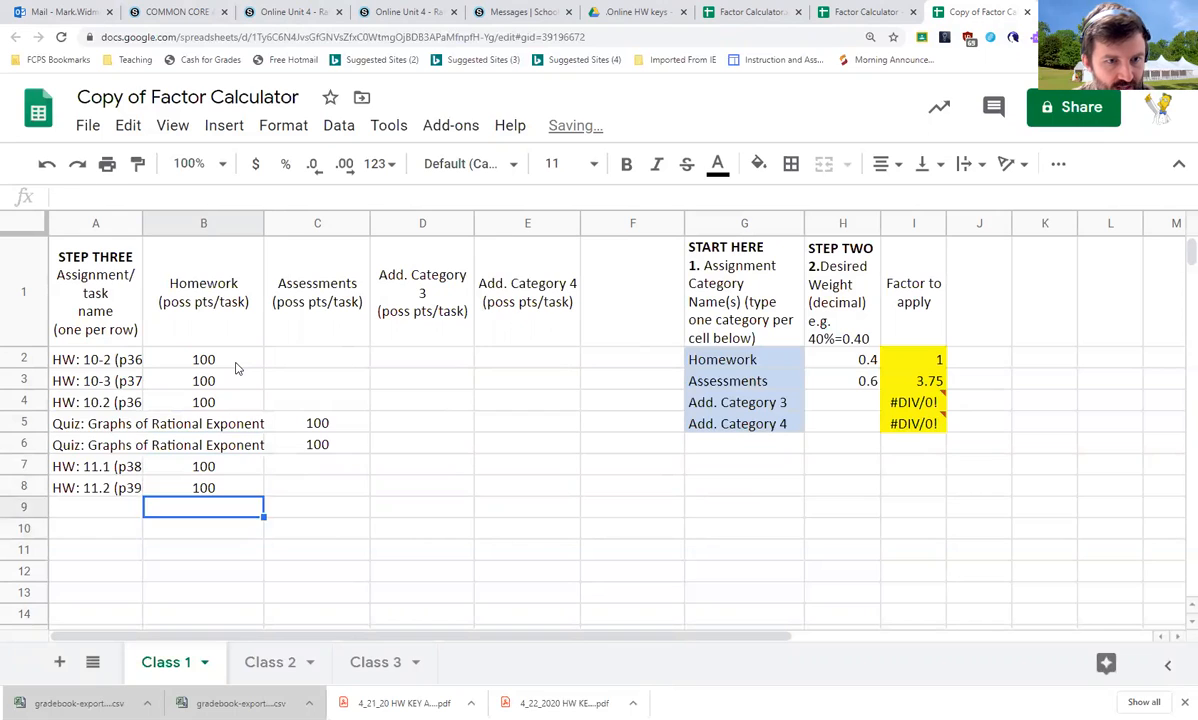
pyautogui.write('2')
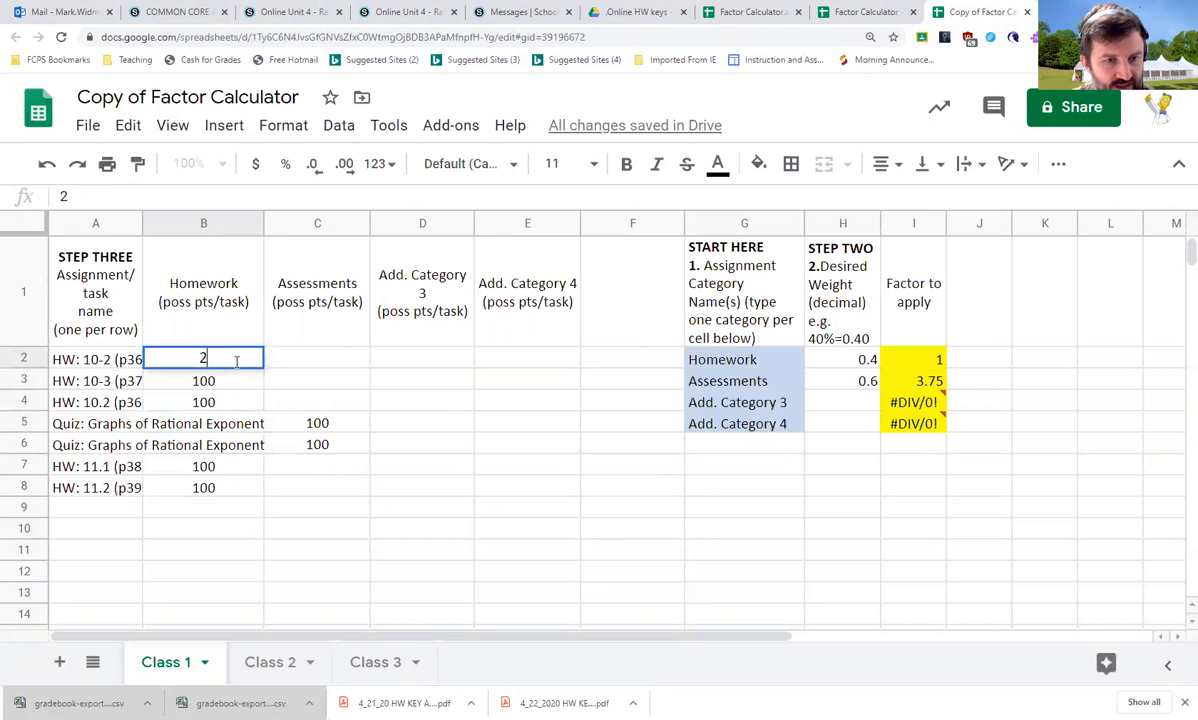
pyautogui.press('Return')
pyautogui.write('2')
pyautogui.press('Return')
pyautogui.write('2')
pyautogui.press('Return')
pyautogui.write('2')
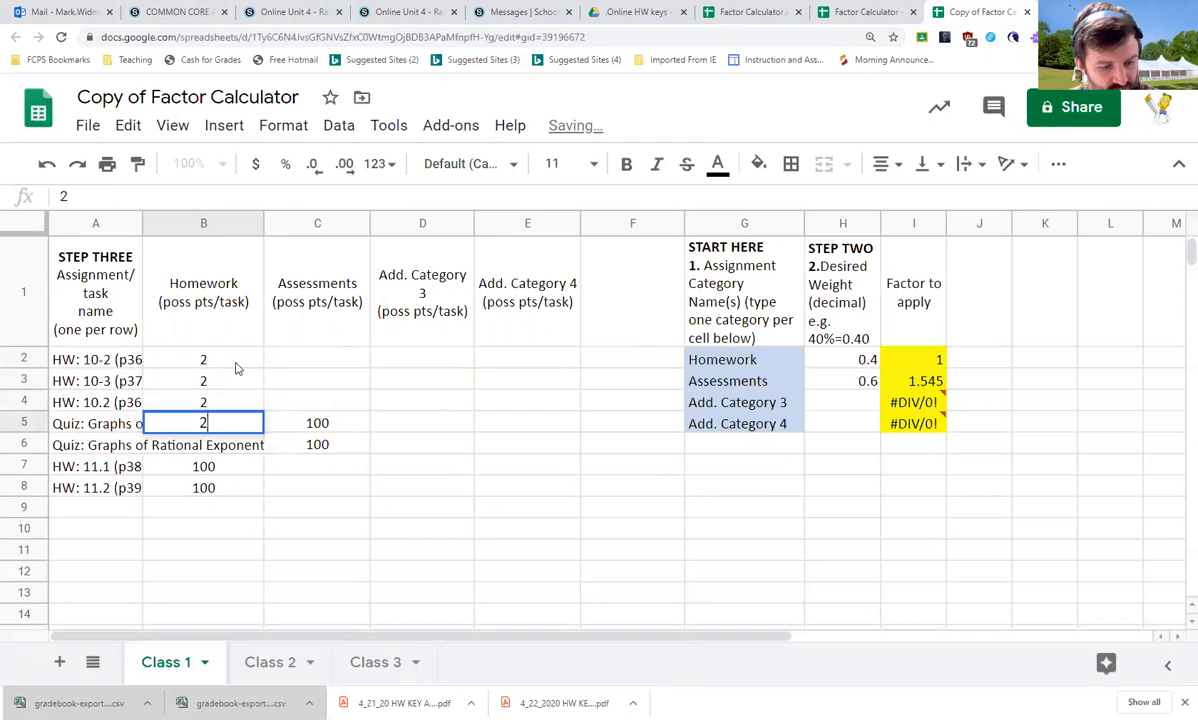
pyautogui.press('BackSpace')
pyautogui.press('Down')
pyautogui.press('Down')
pyautogui.write('2')
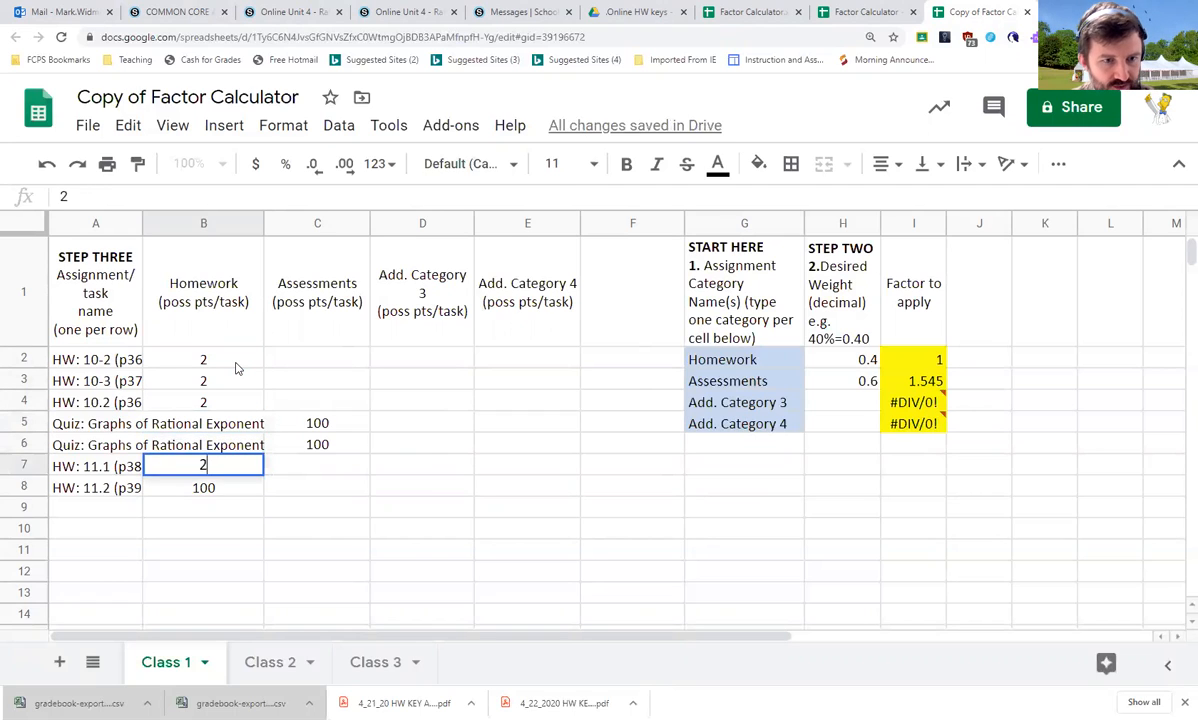
pyautogui.press('Return')
pyautogui.write('2')
pyautogui.press('Up')
pyautogui.press('Right')
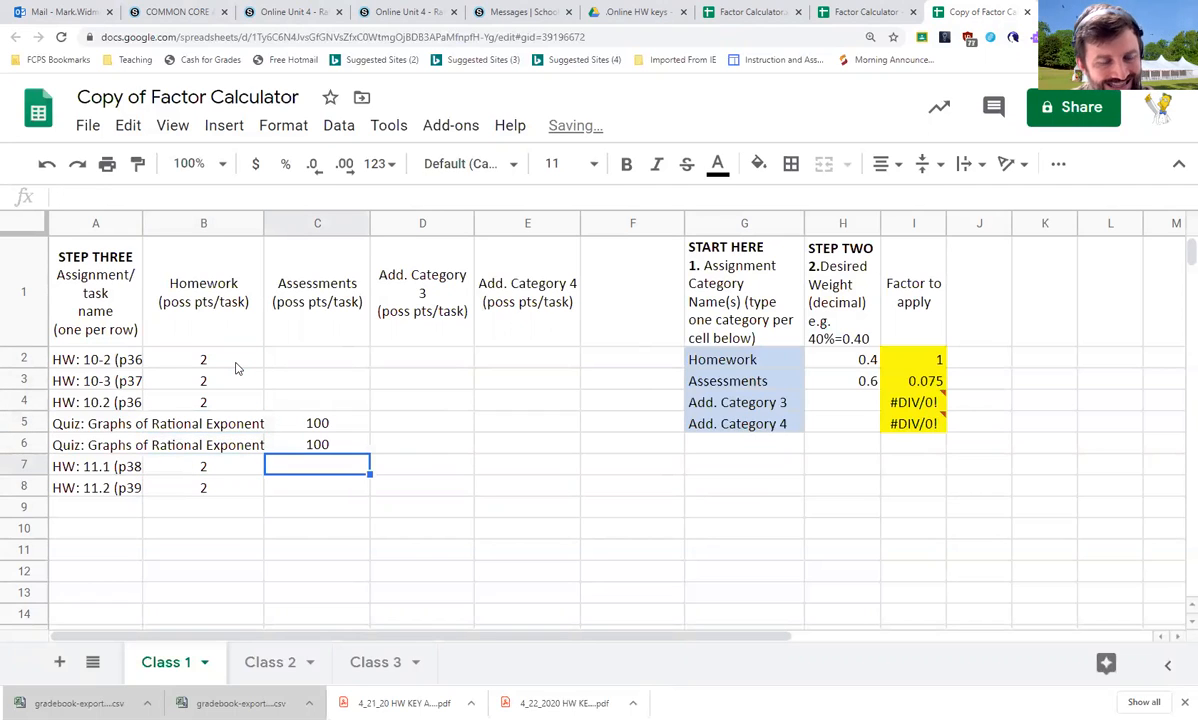
# Examine the Factor to apply values calculated for Homework and Assessments
pyautogui.press('Left')
pyautogui.press('Down')
pyautogui.press('Up')
pyautogui.press('Right')
pyautogui.press('Left')
pyautogui.press('Down')
pyautogui.press('Up')
pyautogui.press('Up')
pyautogui.press('Up')
pyautogui.press('Up')
pyautogui.press('Up')
pyautogui.press('Up')
pyautogui.press('Right')
pyautogui.press('Right')
pyautogui.press('Left')
pyautogui.press('Down')
pyautogui.press('Down')
pyautogui.press('Down')
pyautogui.press('Down')
pyautogui.press('Down')
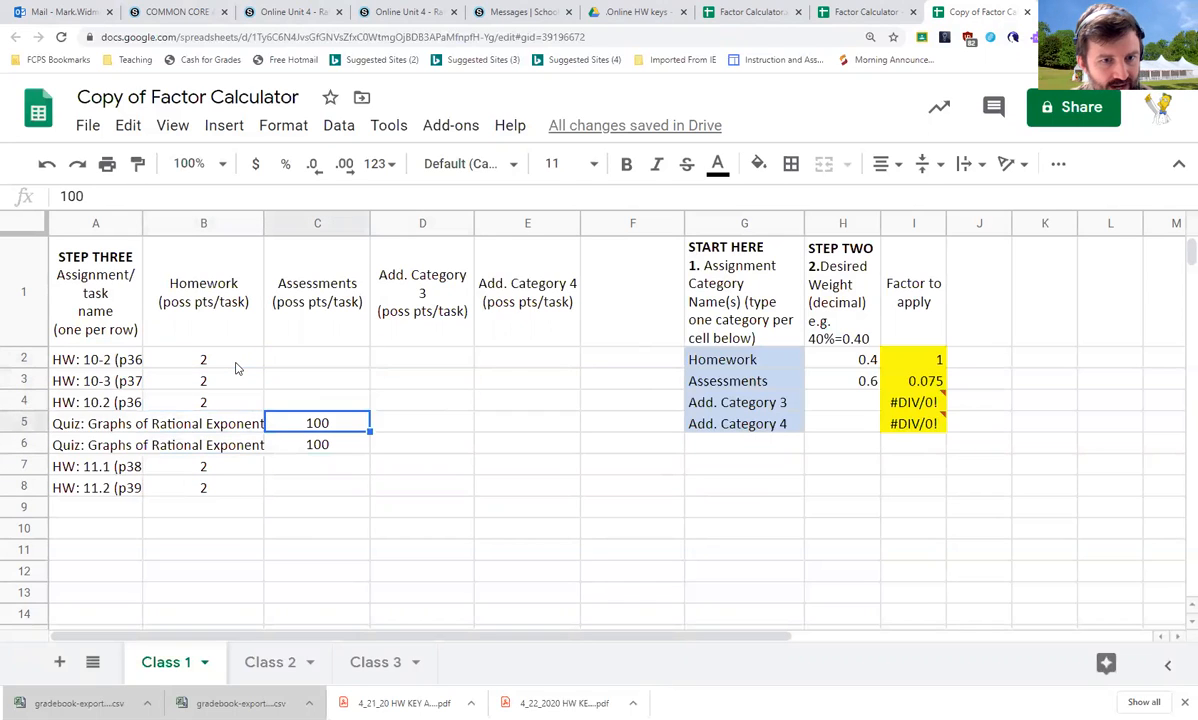
pyautogui.press('Up')
pyautogui.press('Up')
pyautogui.press('Up')
pyautogui.press('Up')
pyautogui.press('Up')
pyautogui.press('Down')
pyautogui.press('Down')
pyautogui.press('Down')
pyautogui.press('Down')
pyautogui.press('Down')
pyautogui.press('Down')
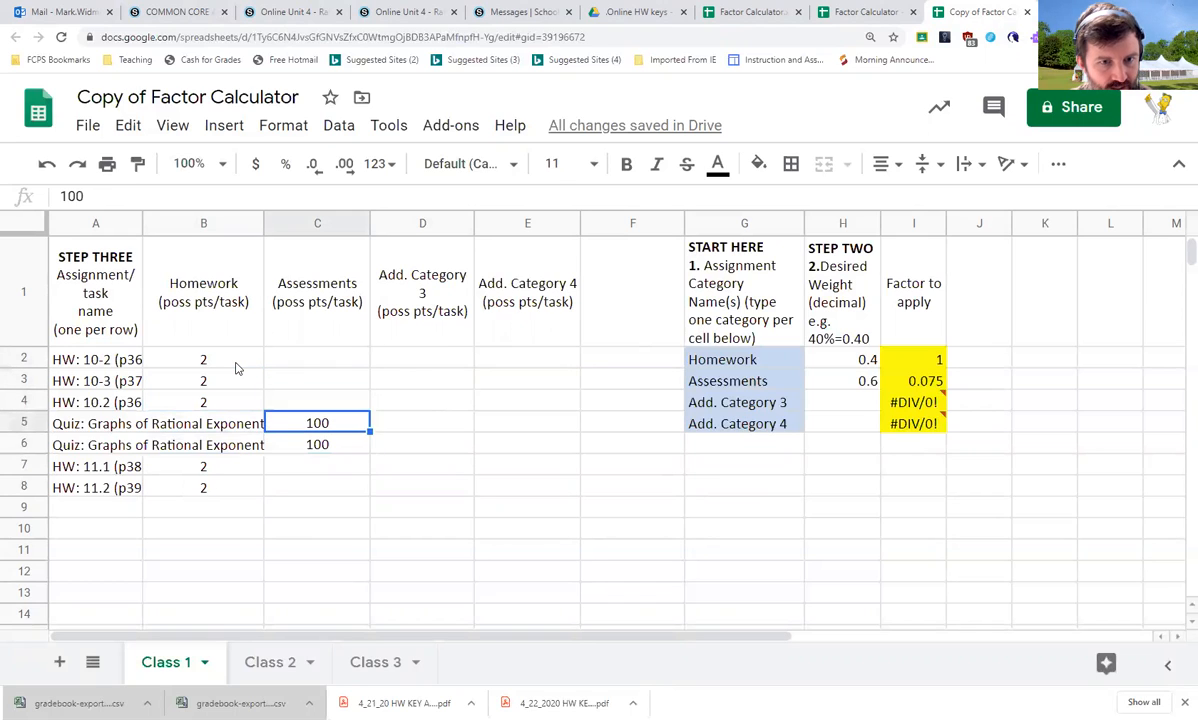
pyautogui.press('Right')
pyautogui.press('Right')
pyautogui.press('Up')
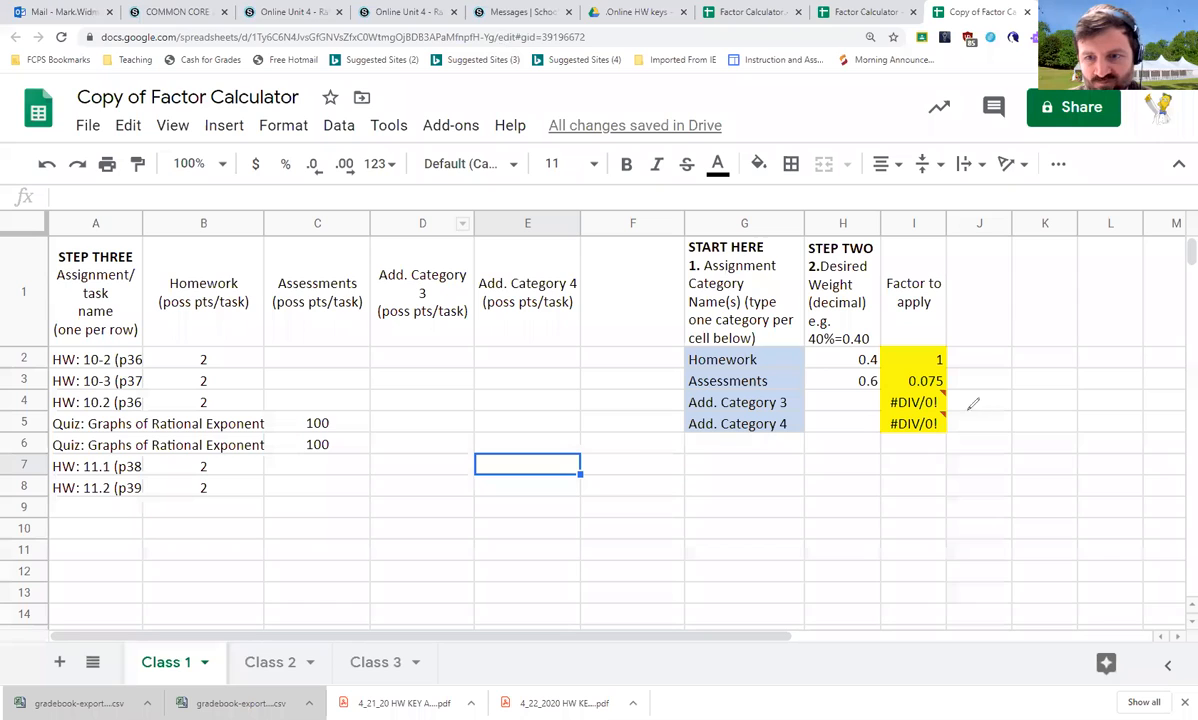
pyautogui.moveTo(983, 402); pyautogui.dragTo(989, 316)
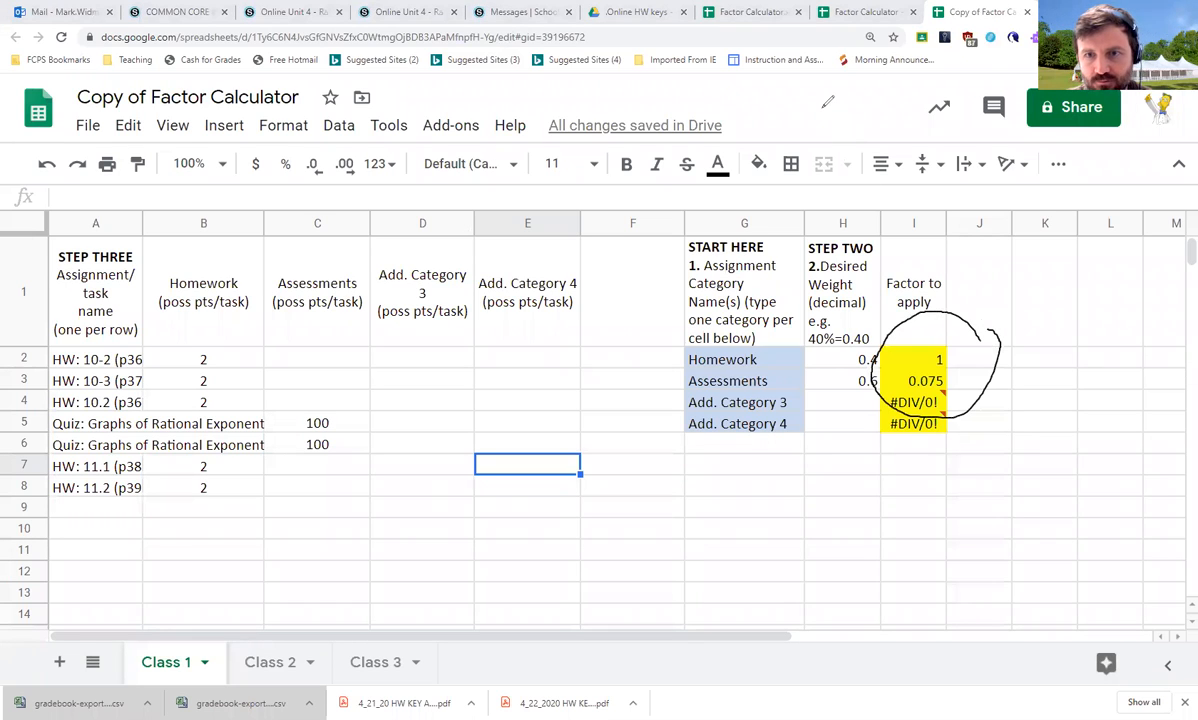
pyautogui.moveTo(978, 342)
pyautogui.mouseDown()
pyautogui.moveTo(660, 348)
pyautogui.moveTo(786, 366)
pyautogui.moveTo(995, 358)
pyautogui.moveTo(985, 340)
pyautogui.mouseUp()
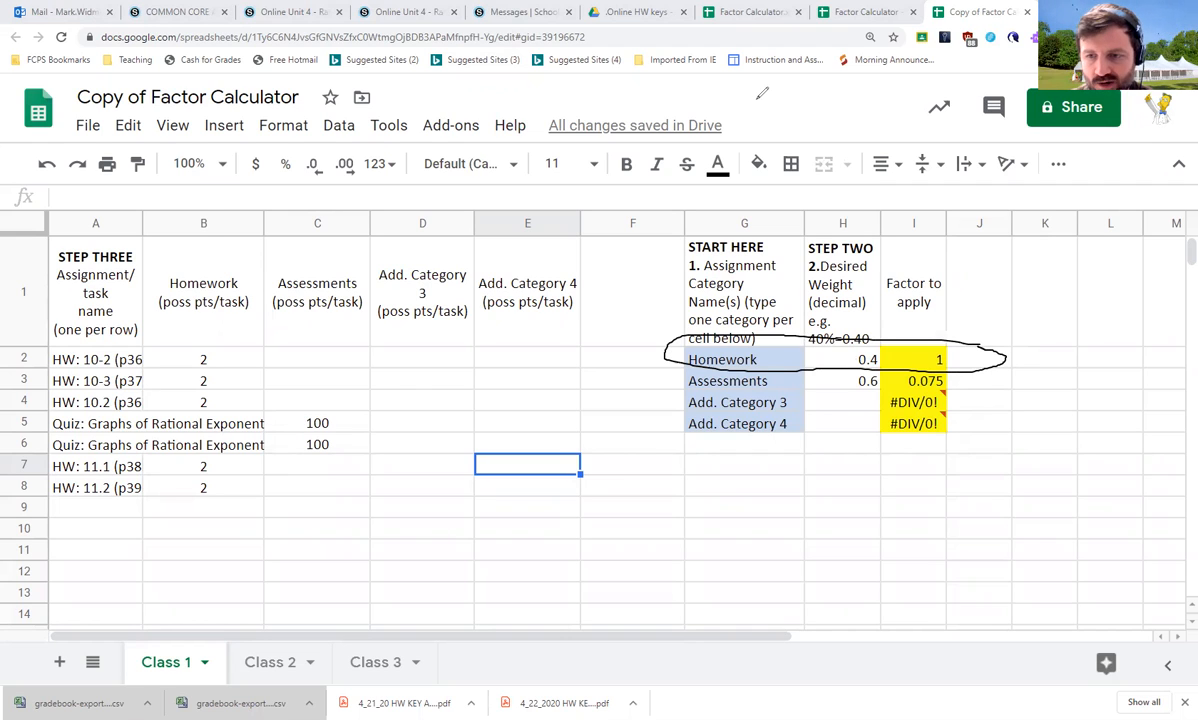
pyautogui.moveTo(972, 375)
pyautogui.mouseDown()
pyautogui.moveTo(940, 358)
pyautogui.moveTo(700, 370)
pyautogui.moveTo(690, 385)
pyautogui.moveTo(972, 388)
pyautogui.moveTo(965, 368)
pyautogui.moveTo(892, 380)
pyautogui.moveTo(962, 372)
pyautogui.mouseUp()
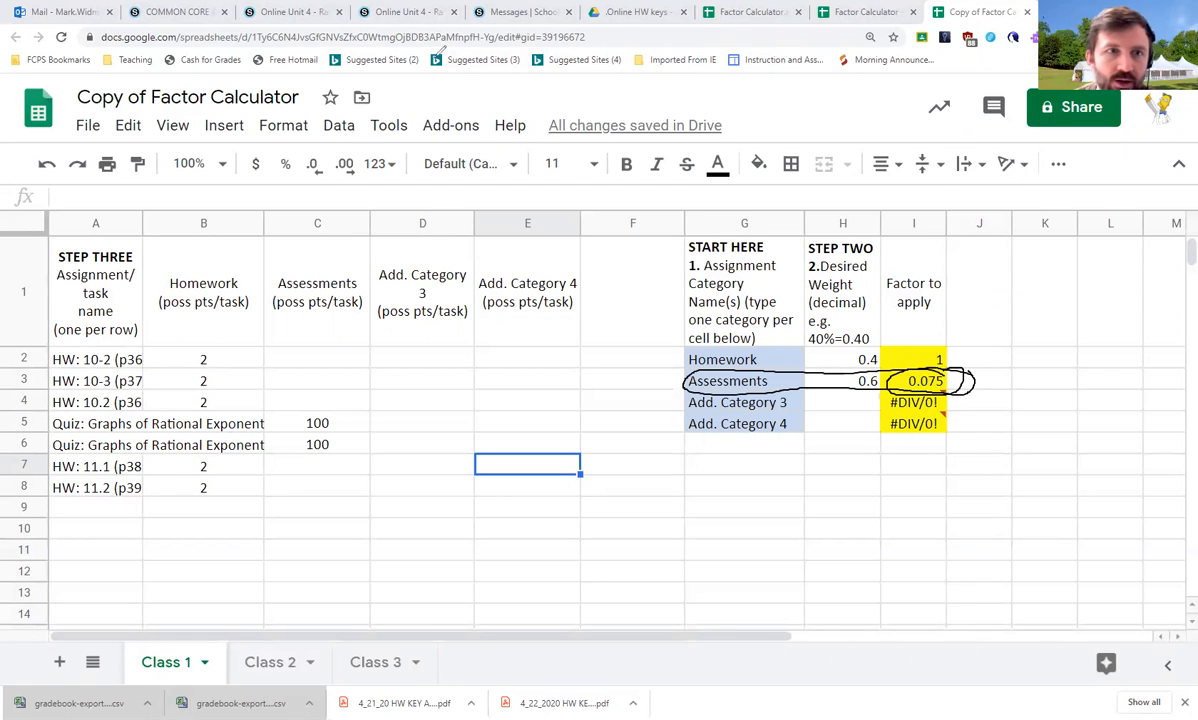
pyautogui.click(346, 46)
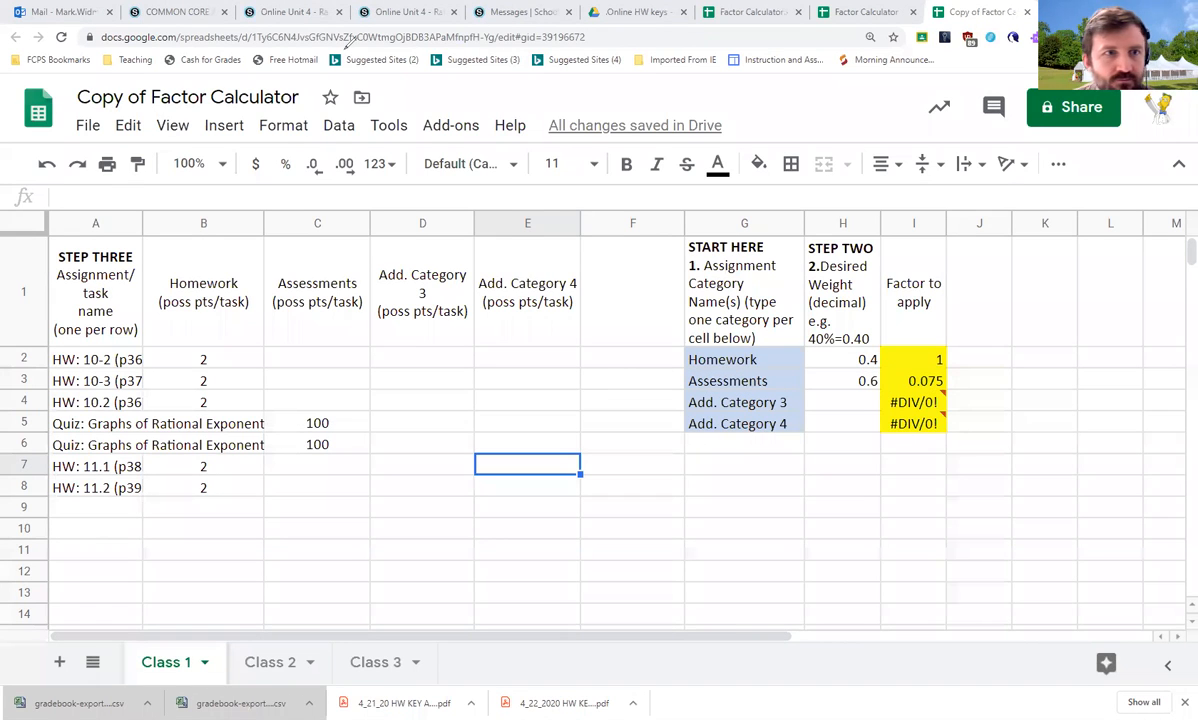
# In the Schoology gradebook, open Bulk Edit and set the first Graphs of Rational Exponents quiz's factor to 0.075
pyautogui.click(185, 9)
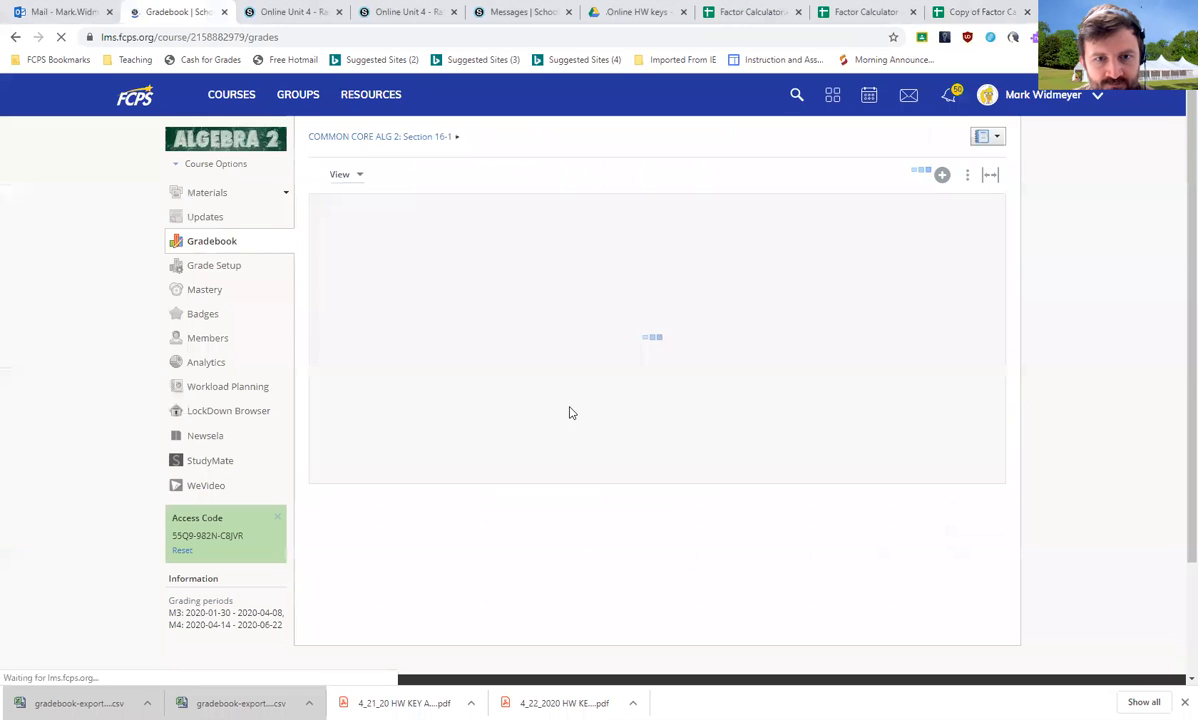
pyautogui.click(968, 176)
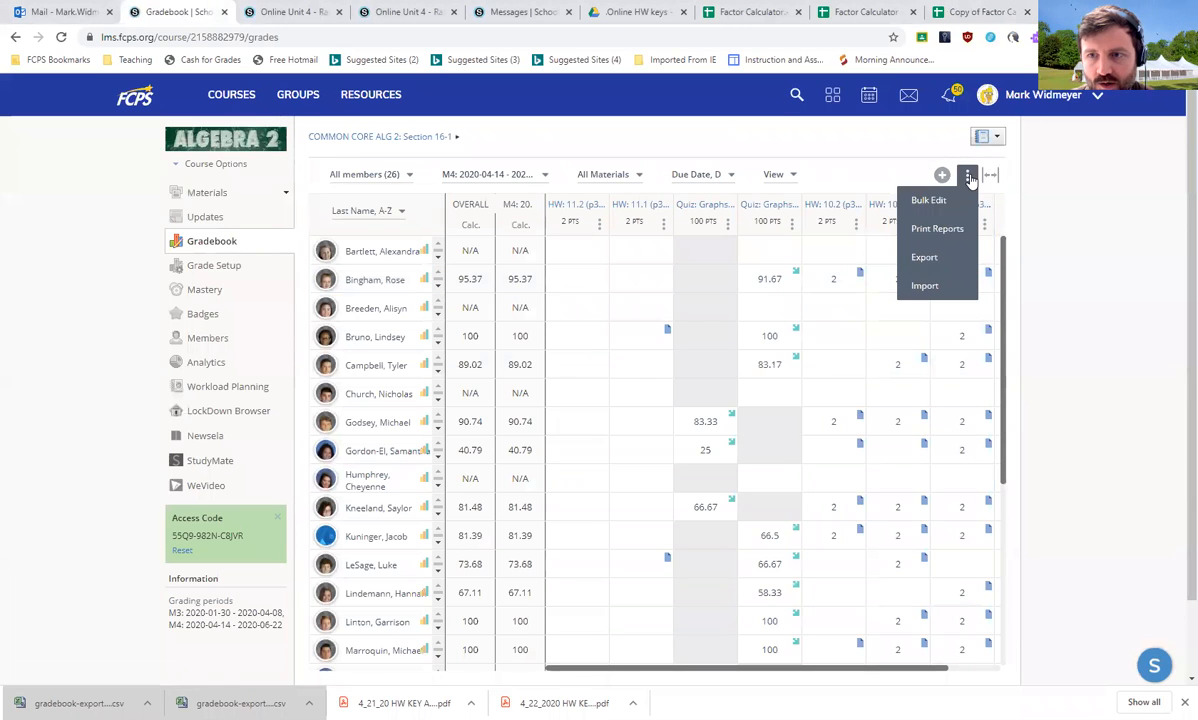
pyautogui.click(895, 190)
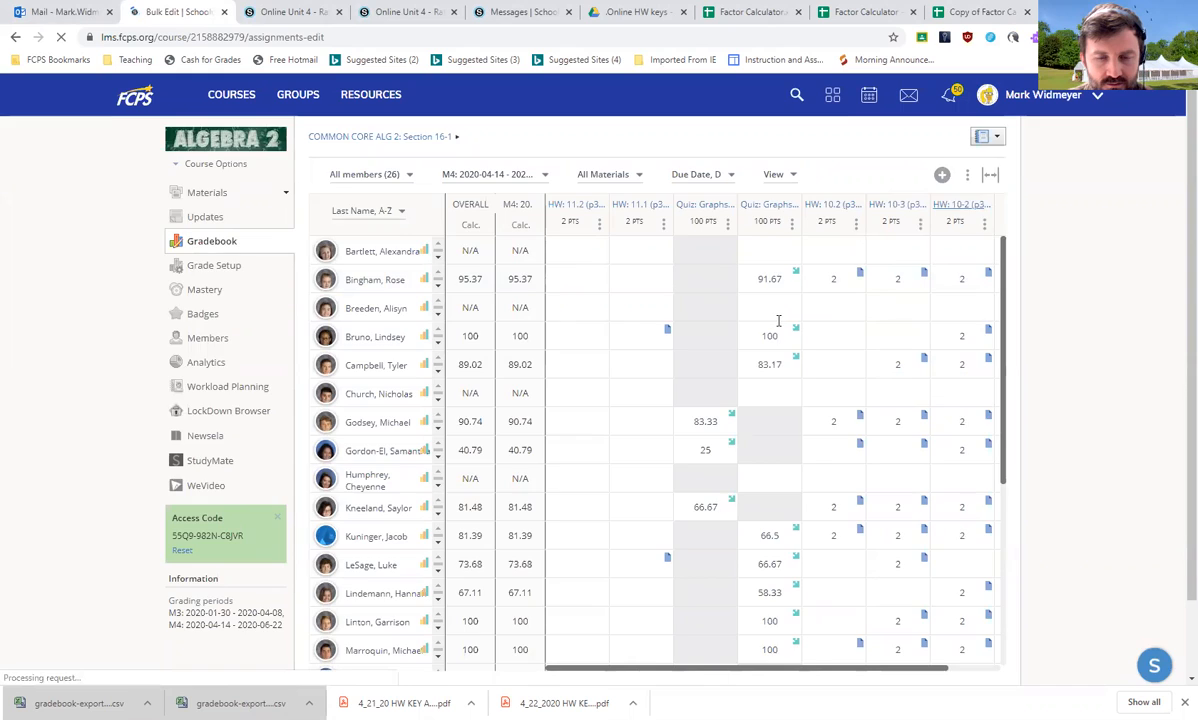
pyautogui.scroll(-15, 340, 208)
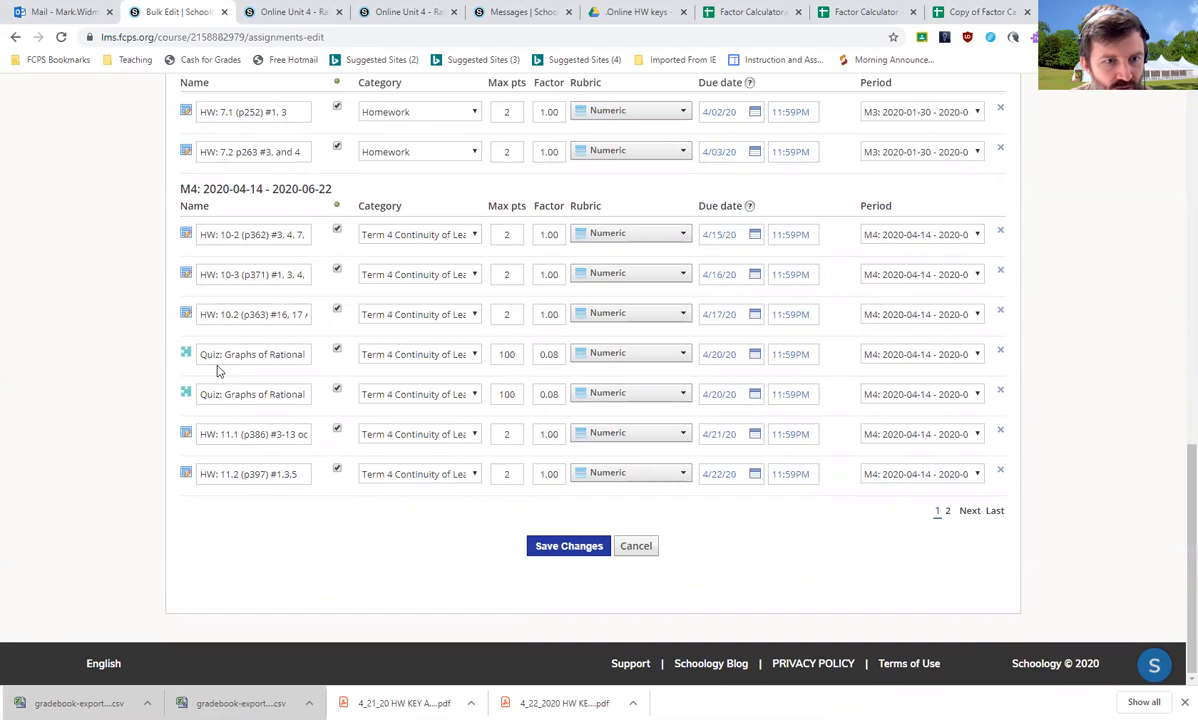
pyautogui.click(519, 354)
pyautogui.press('Tab')
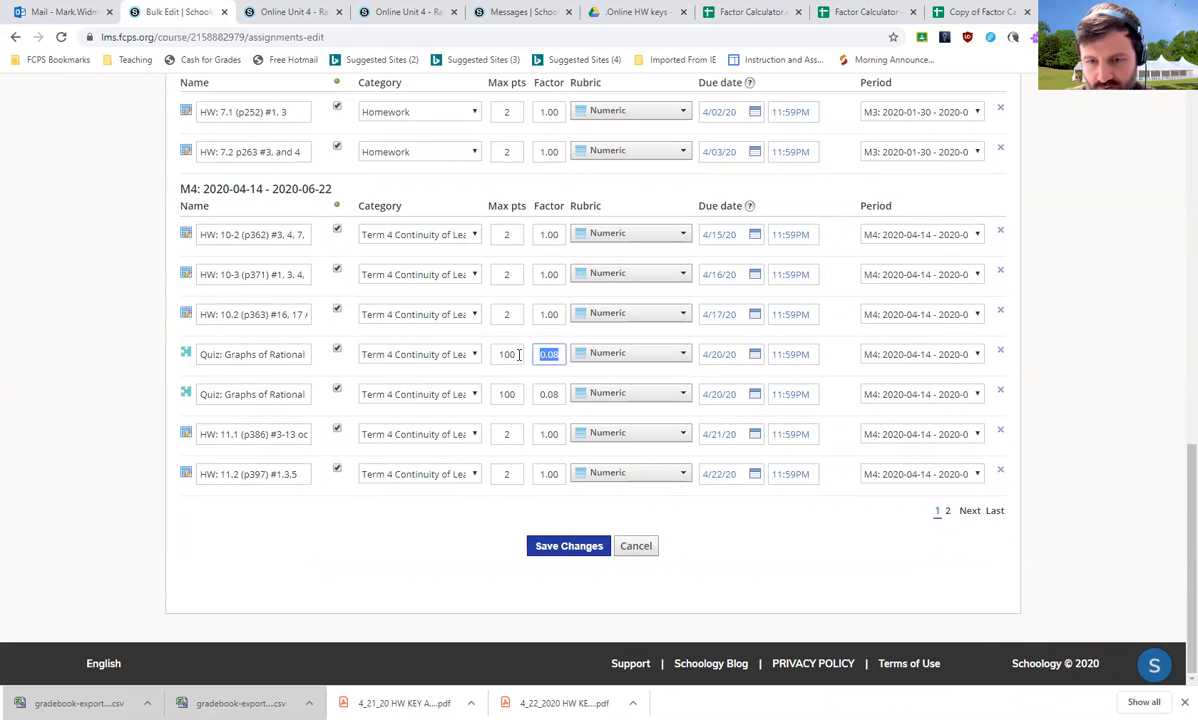
pyautogui.write('0.075')
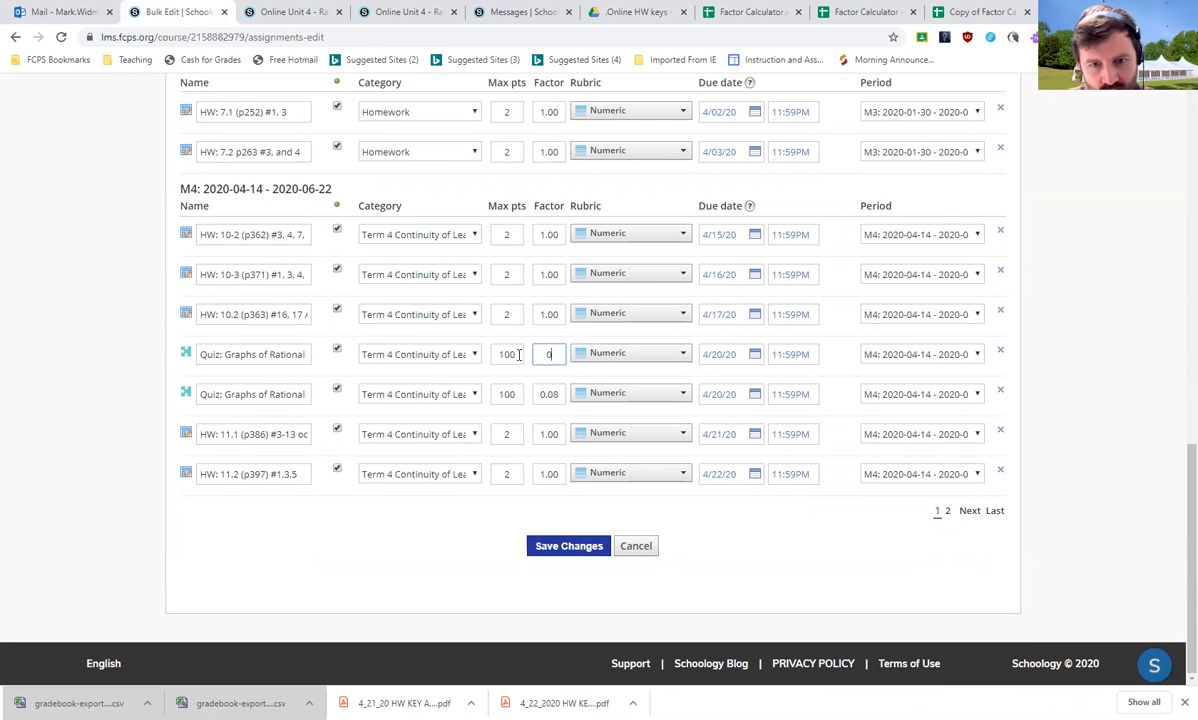
# Check the formula behind the Assessments Factor to apply in the calculator sheet
pyautogui.click(972, 12)
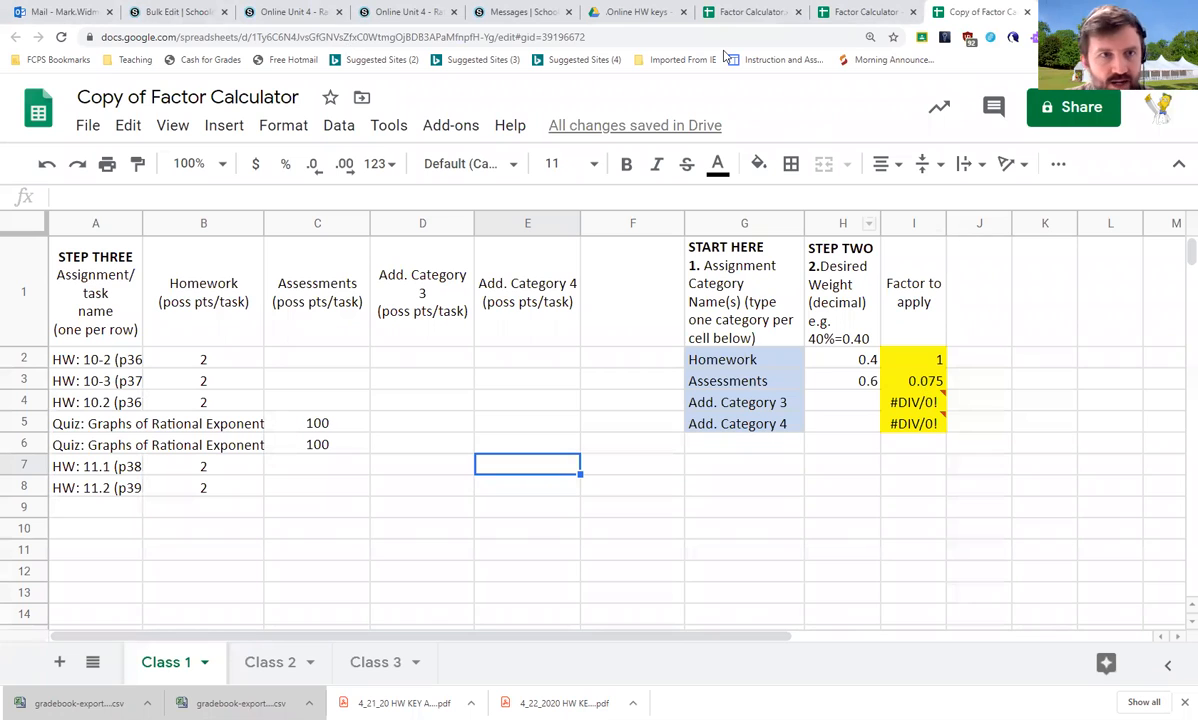
pyautogui.click(934, 380)
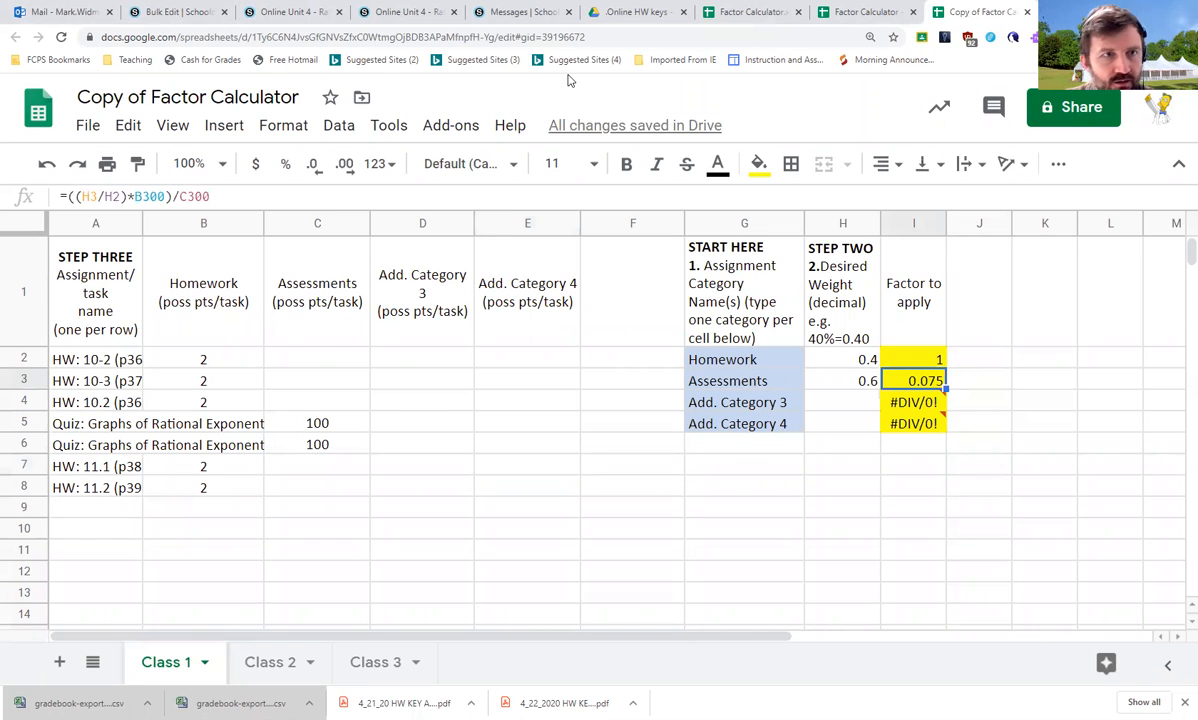
pyautogui.click(175, 12)
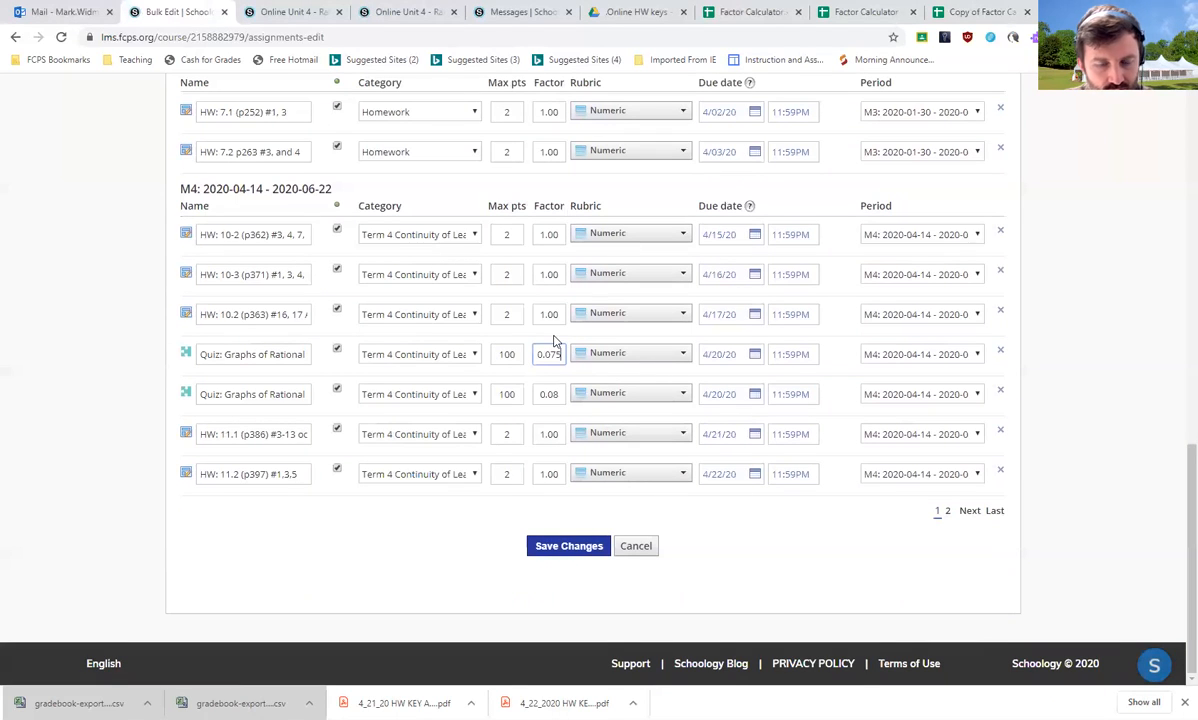
# Set the second Graphs of Rational Exponents quiz's factor to 0.075 and save the bulk edit changes
pyautogui.click(560, 395)
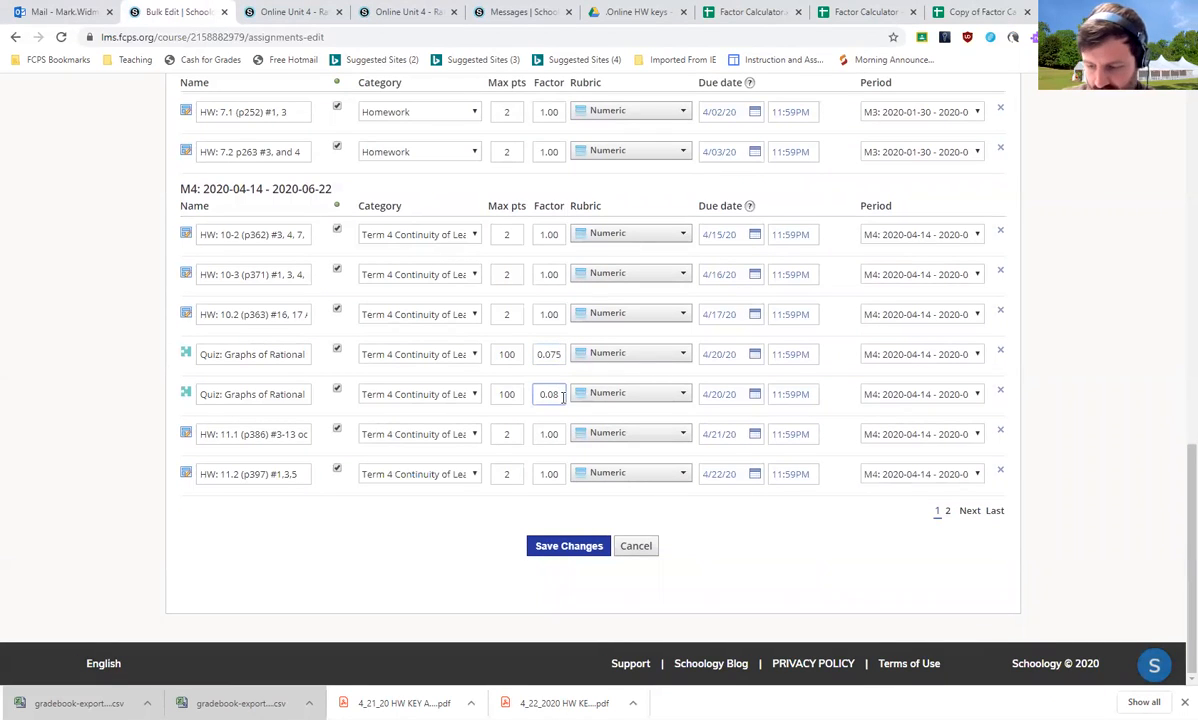
pyautogui.press('BackSpace')
pyautogui.write('75')
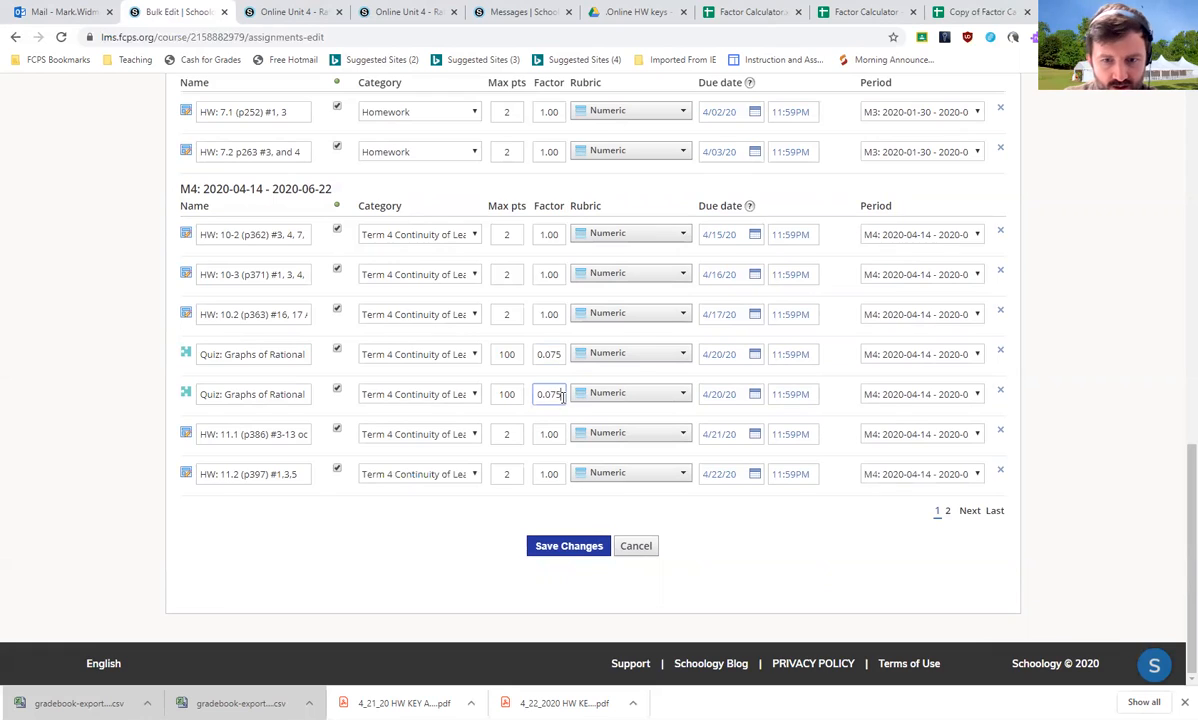
pyautogui.click(557, 545)
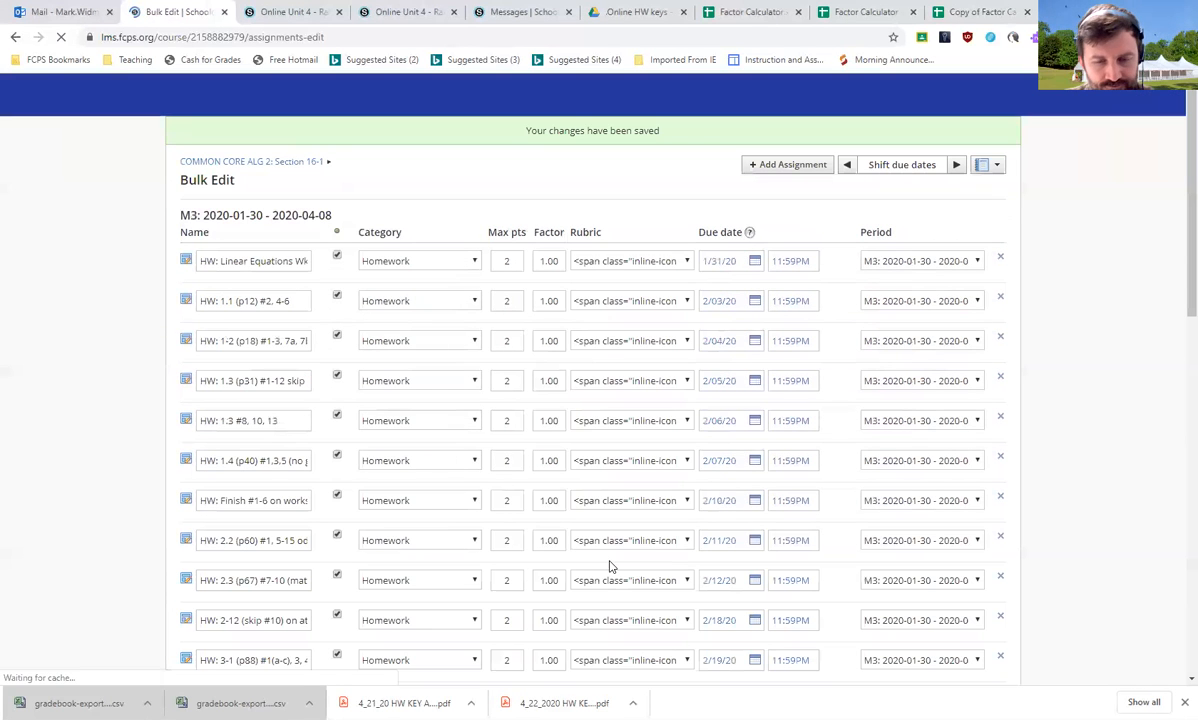
pyautogui.scroll(-7, 586, 565)
pyautogui.scroll(-3, 586, 565)
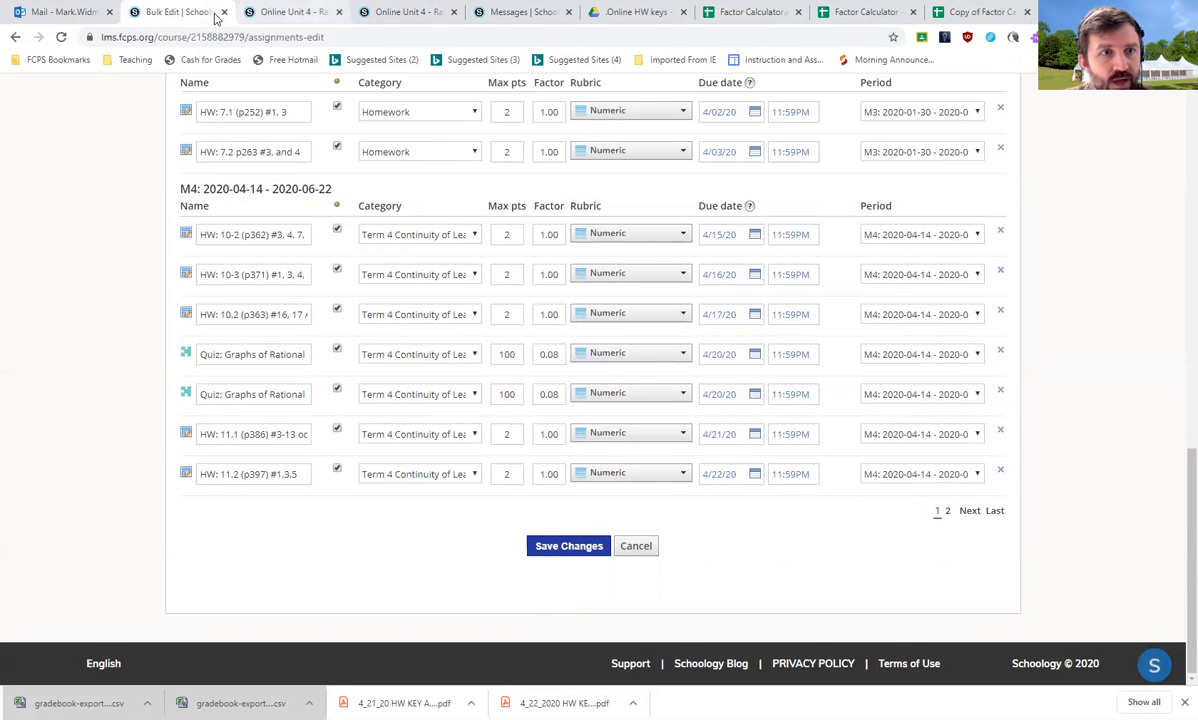
# Browse the Class 2 and Class 3 sheets of the calculator before returning to Class 1
pyautogui.click(968, 11)
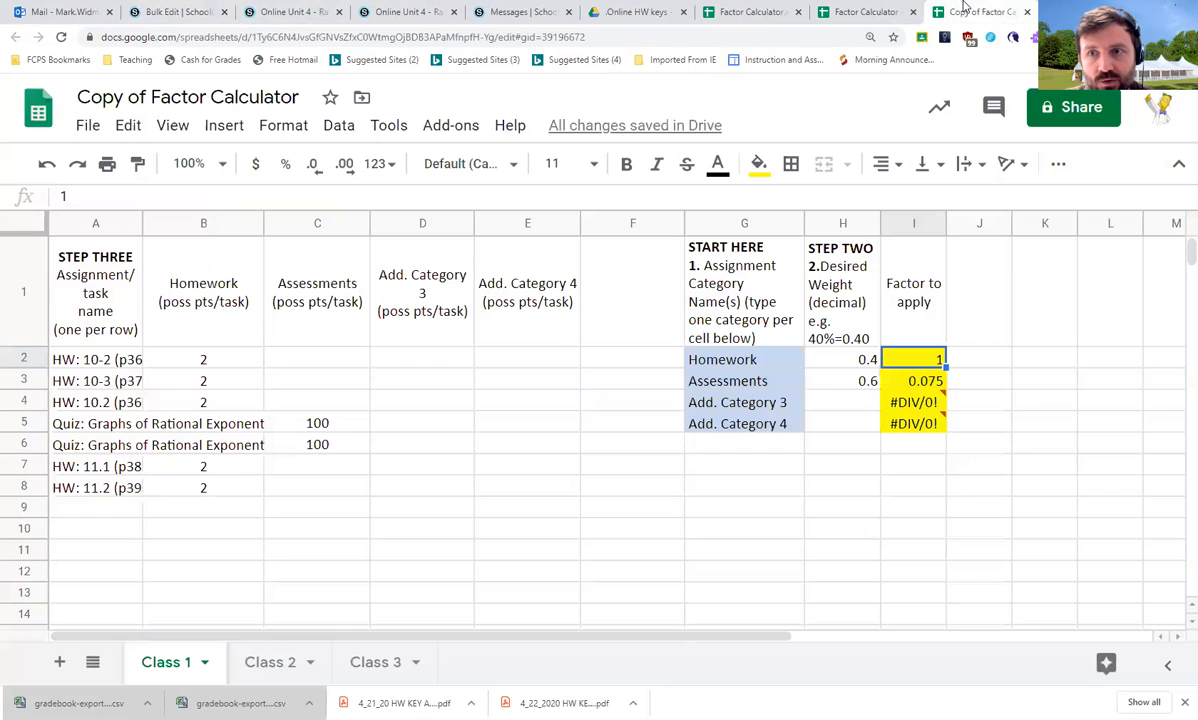
pyautogui.click(257, 676)
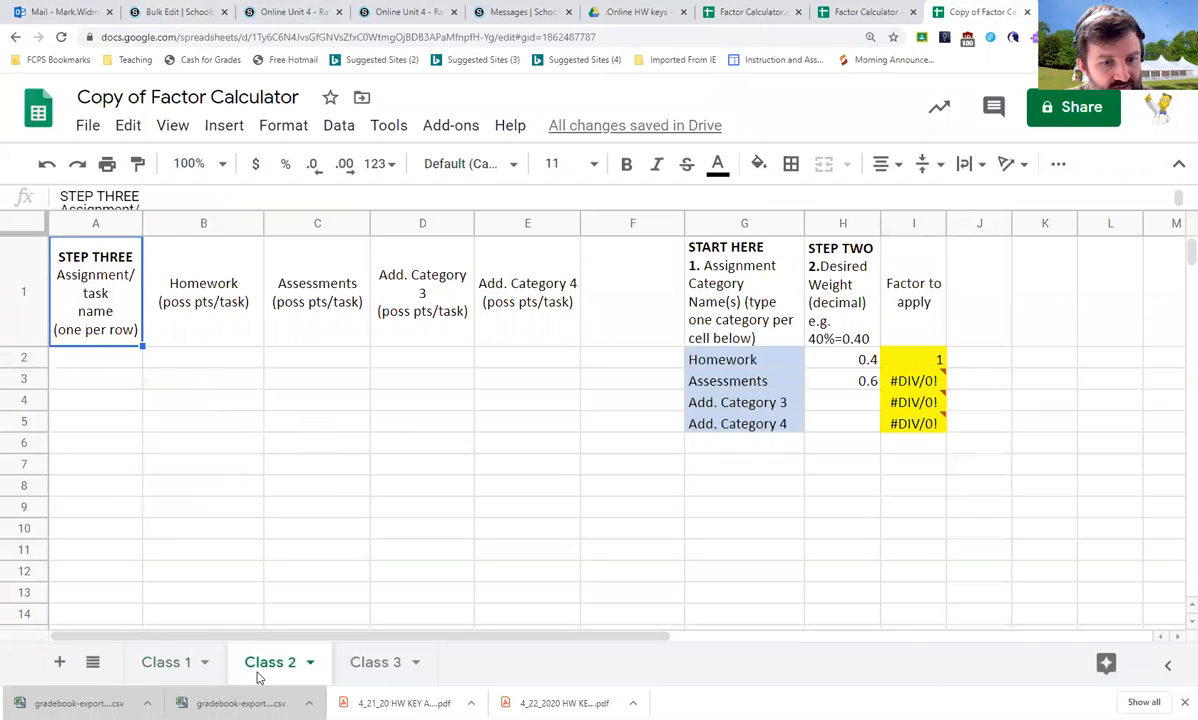
pyautogui.click(379, 672)
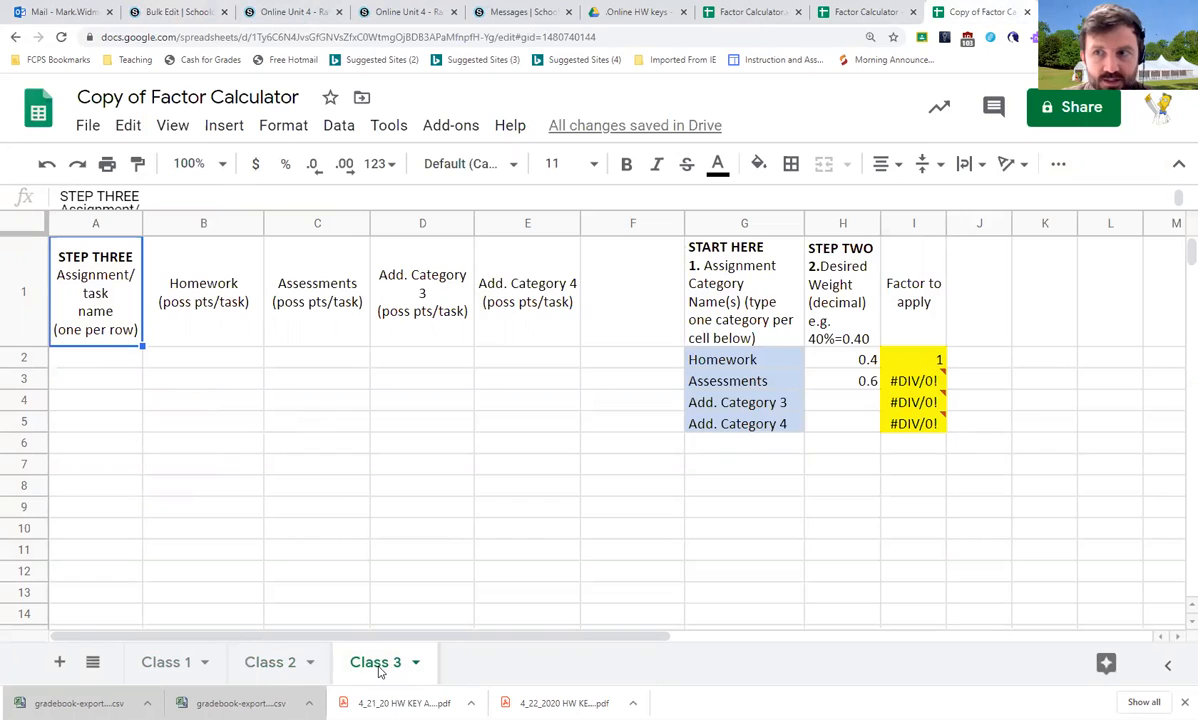
pyautogui.click(262, 664)
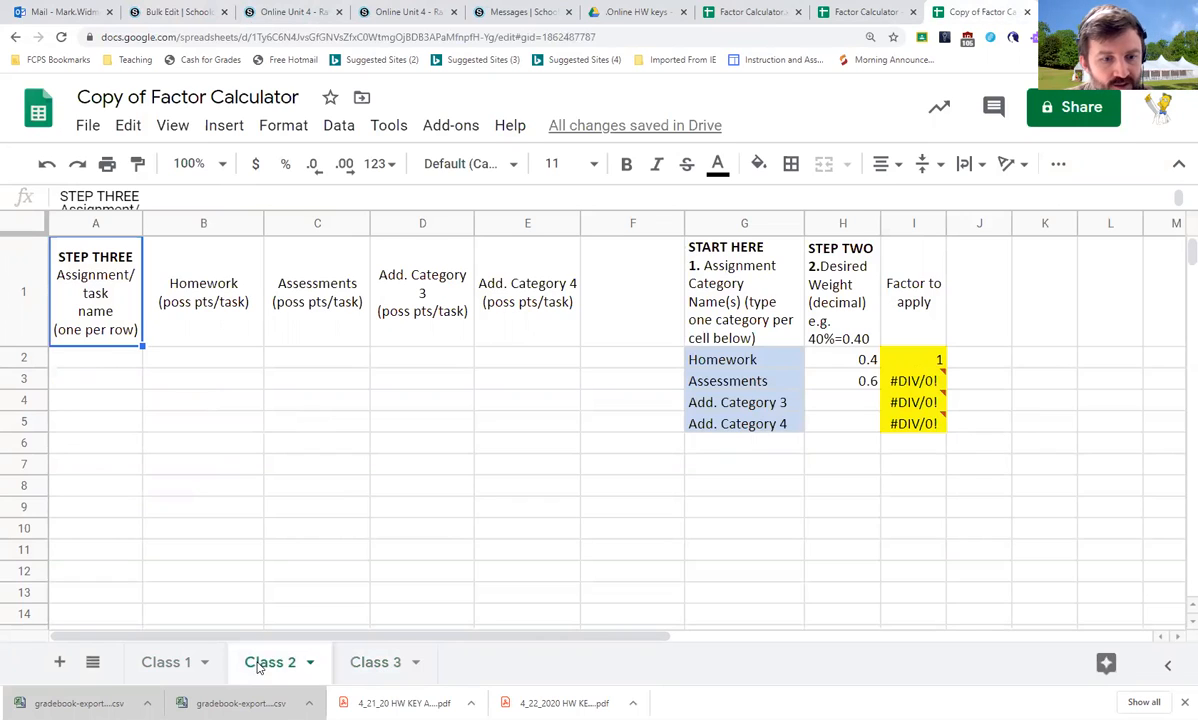
pyautogui.click(172, 664)
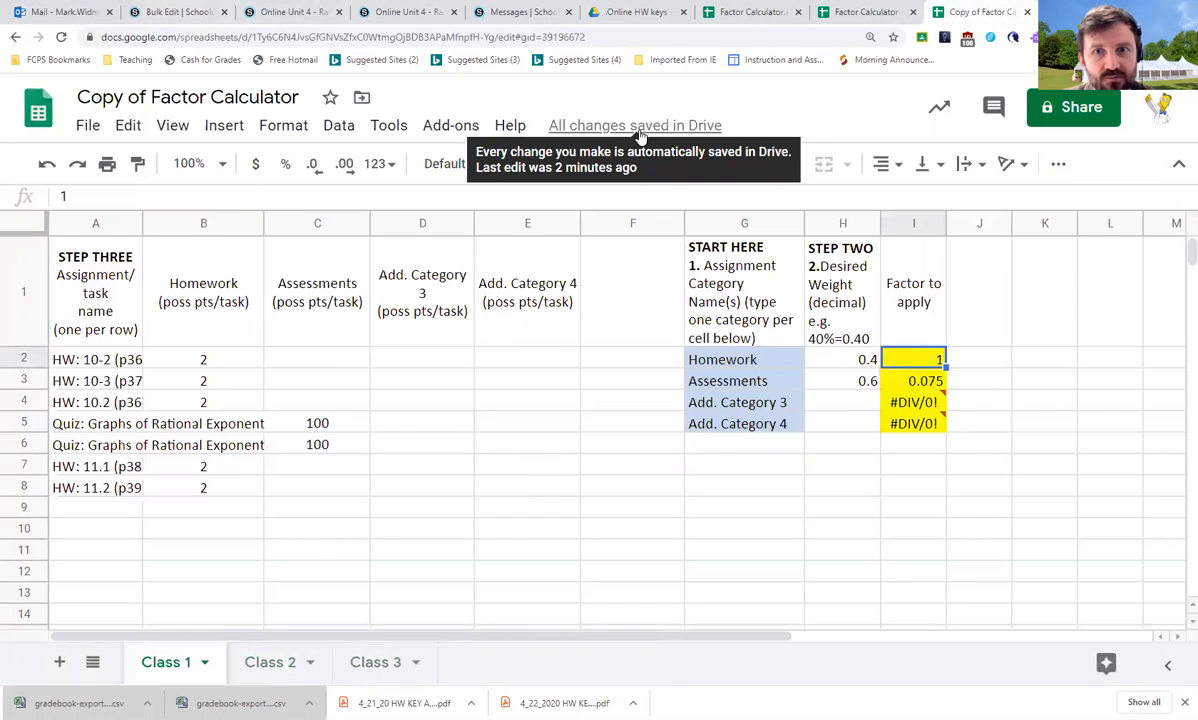